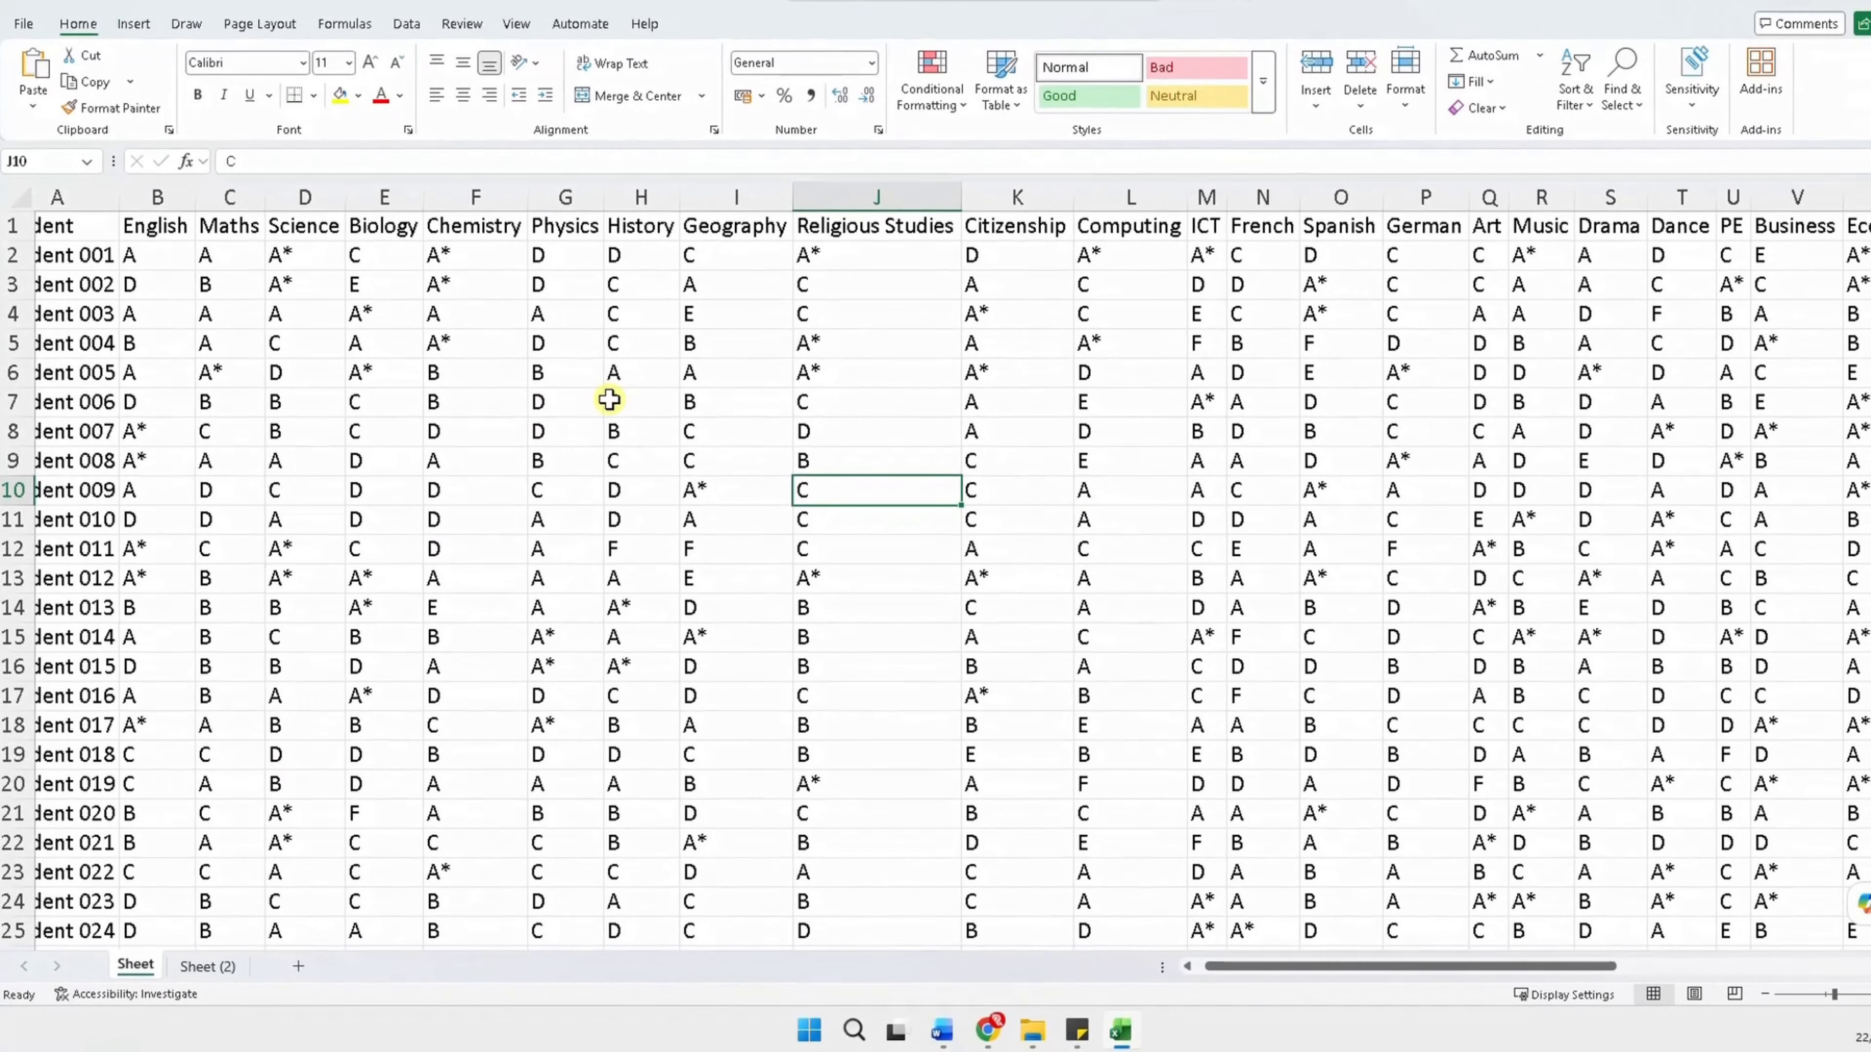
- Convert the student grades in A1:AE101 into a table that uses the first row as headers
left_click(1188, 966)
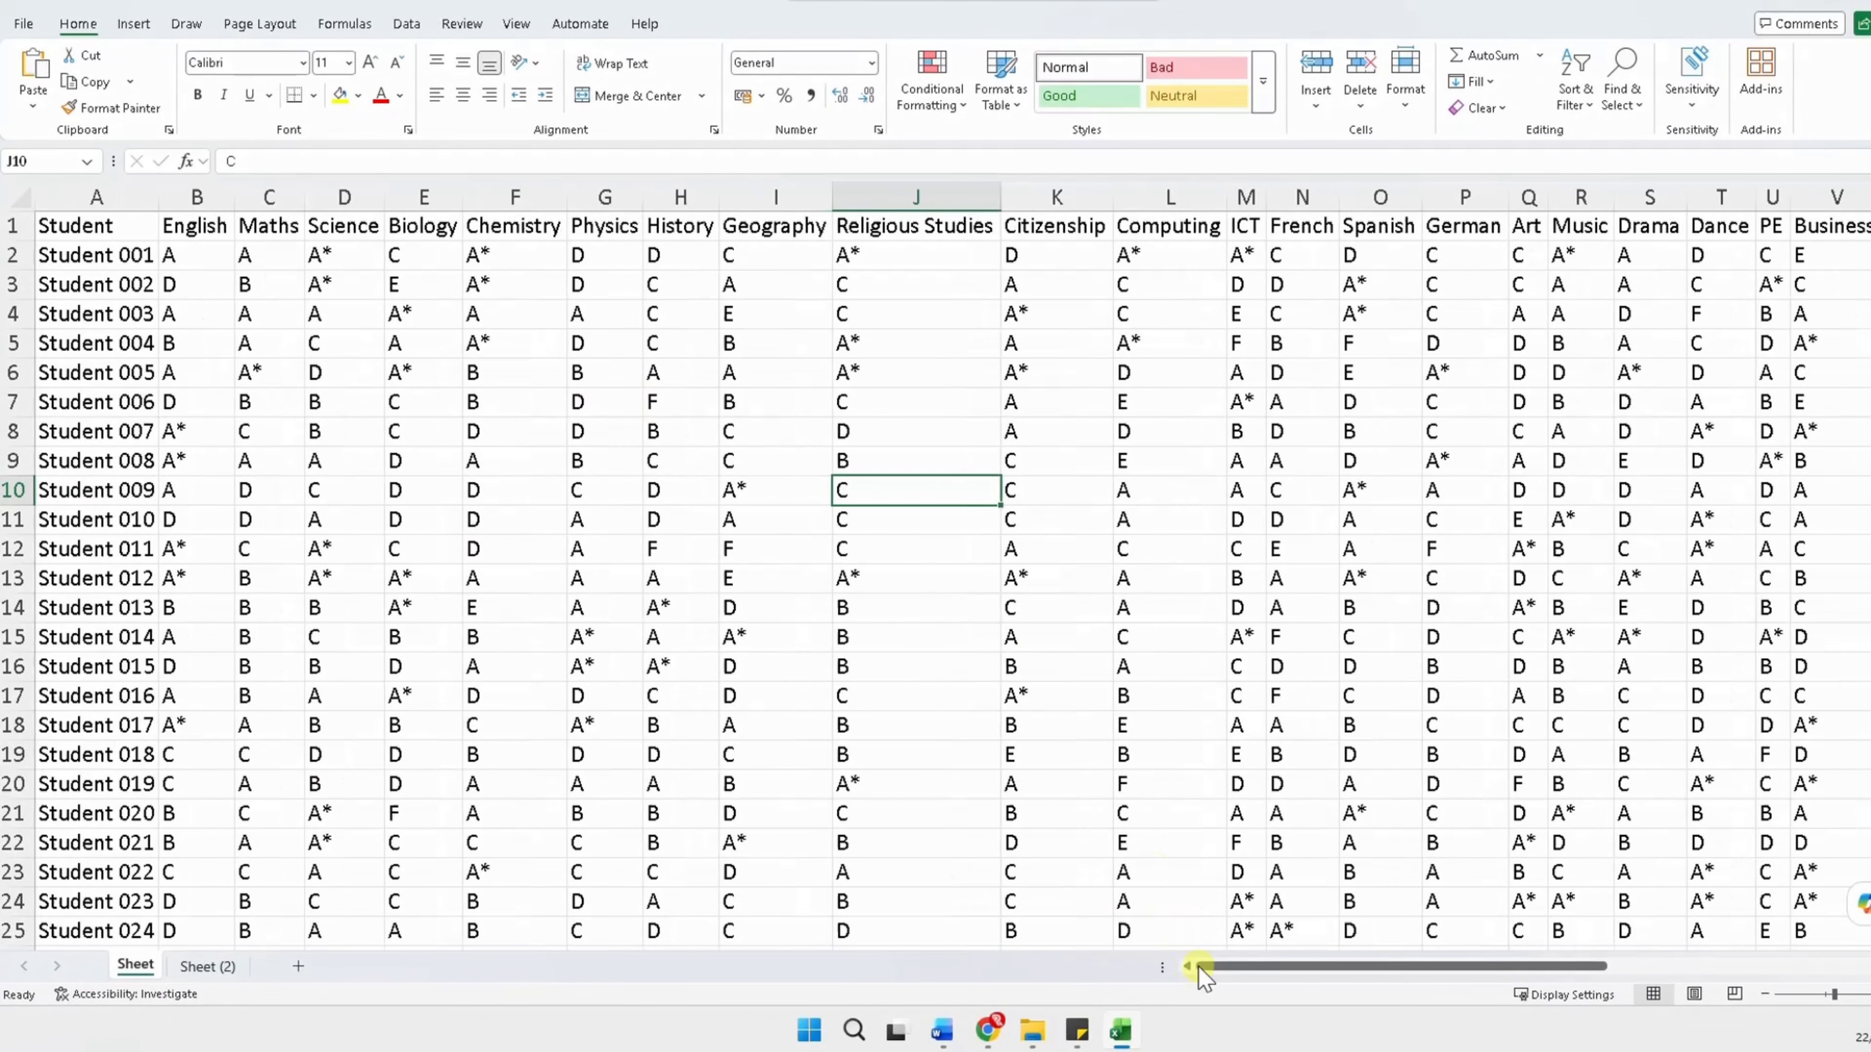
left_click(615, 384)
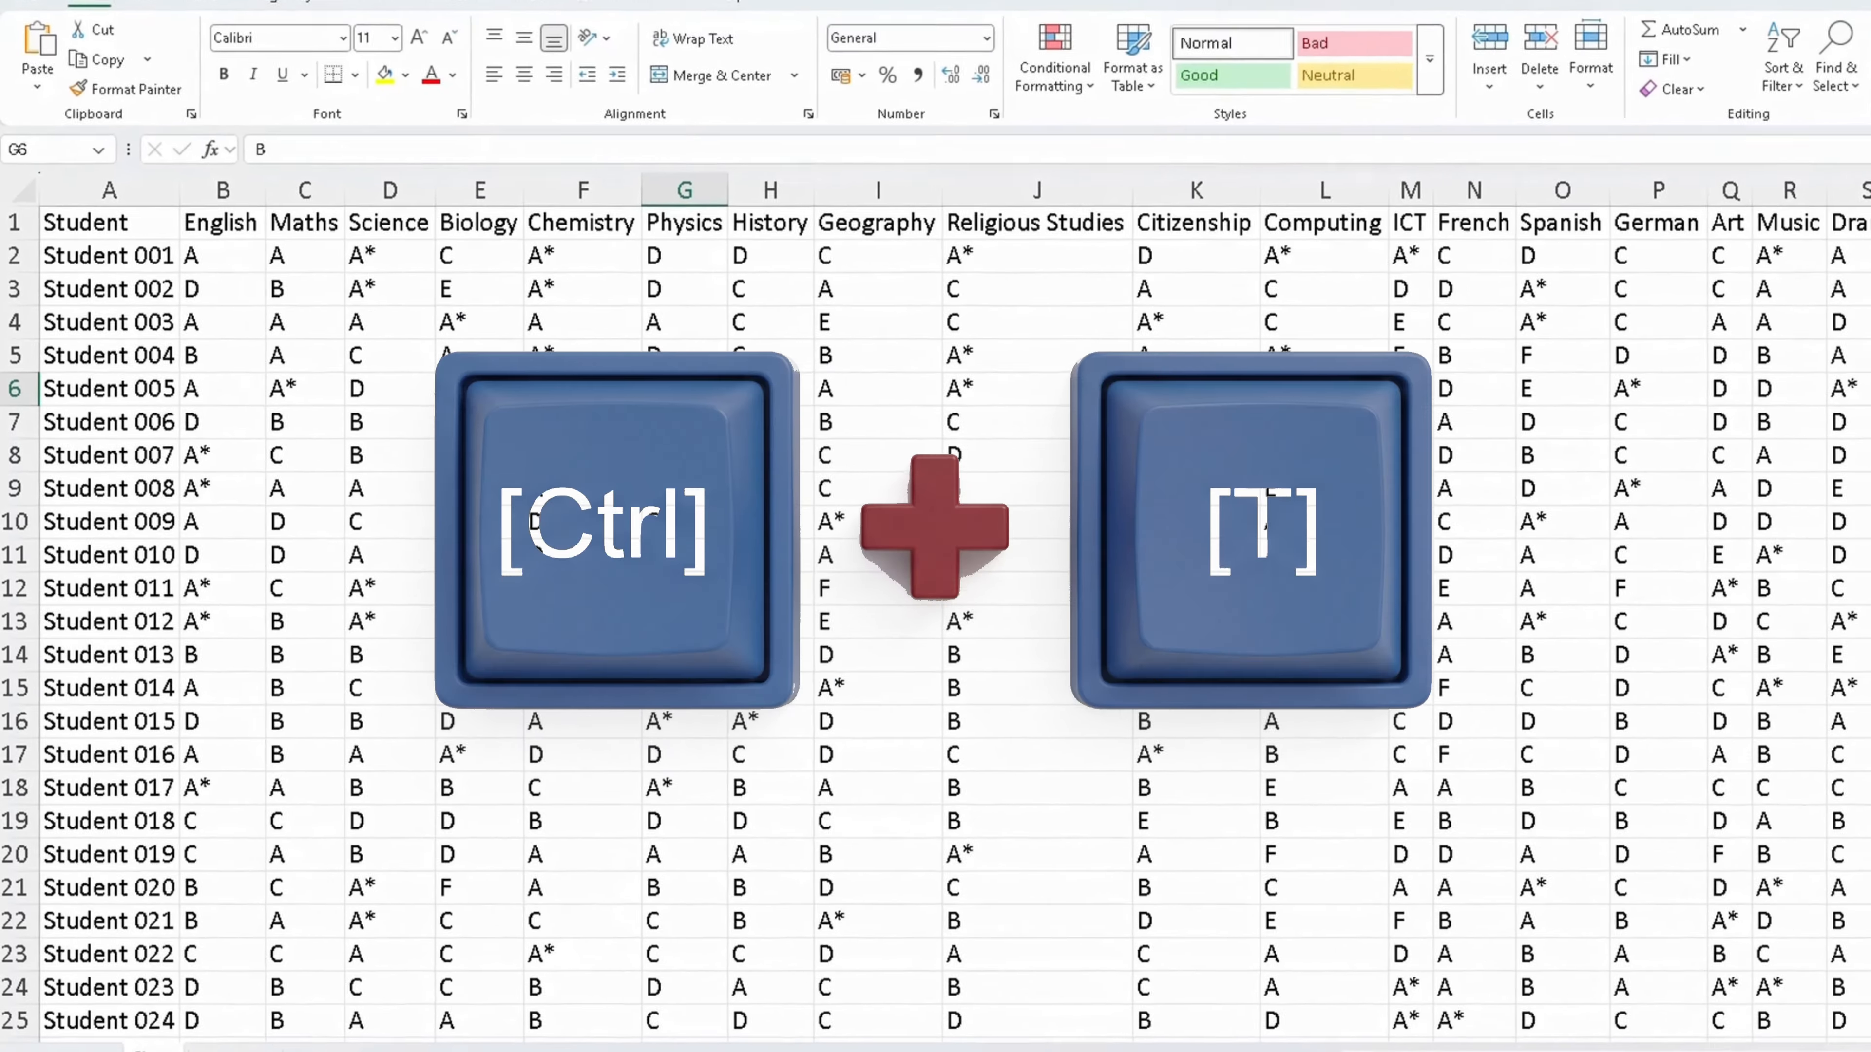
key("ctrl+t")
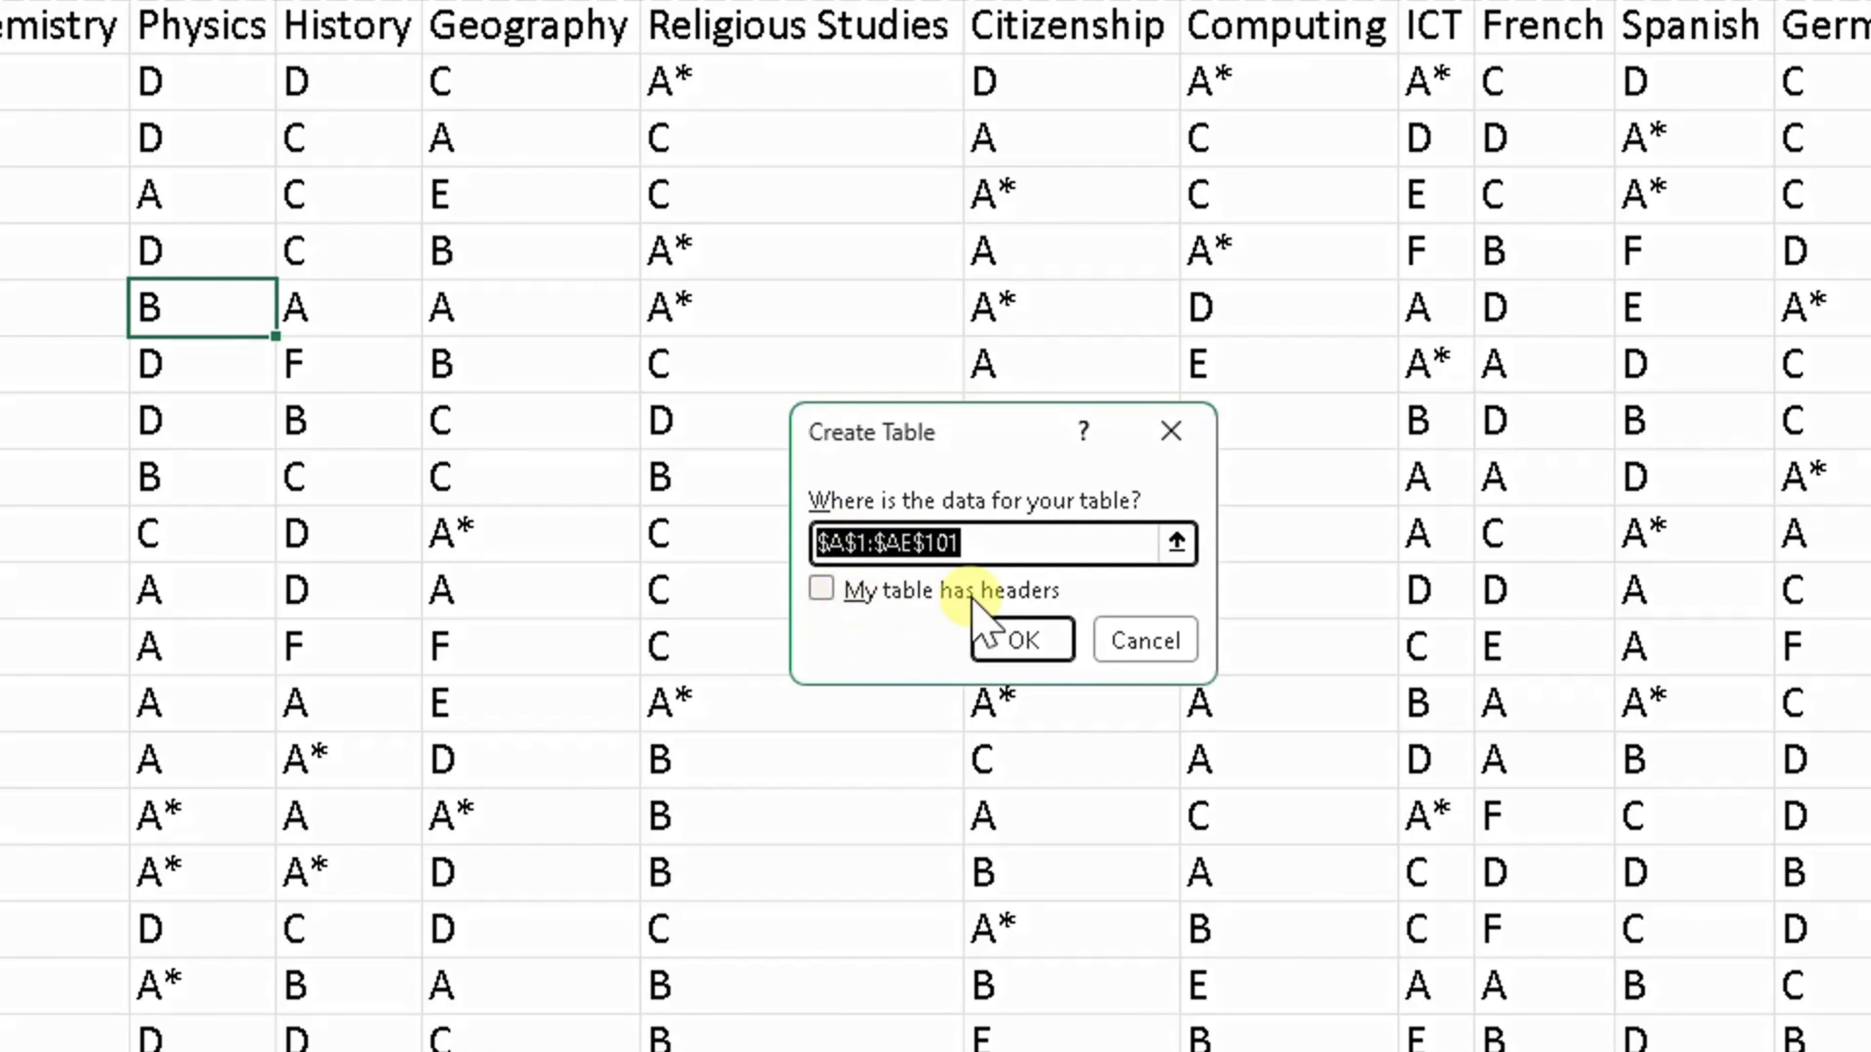
left_click(820, 589)
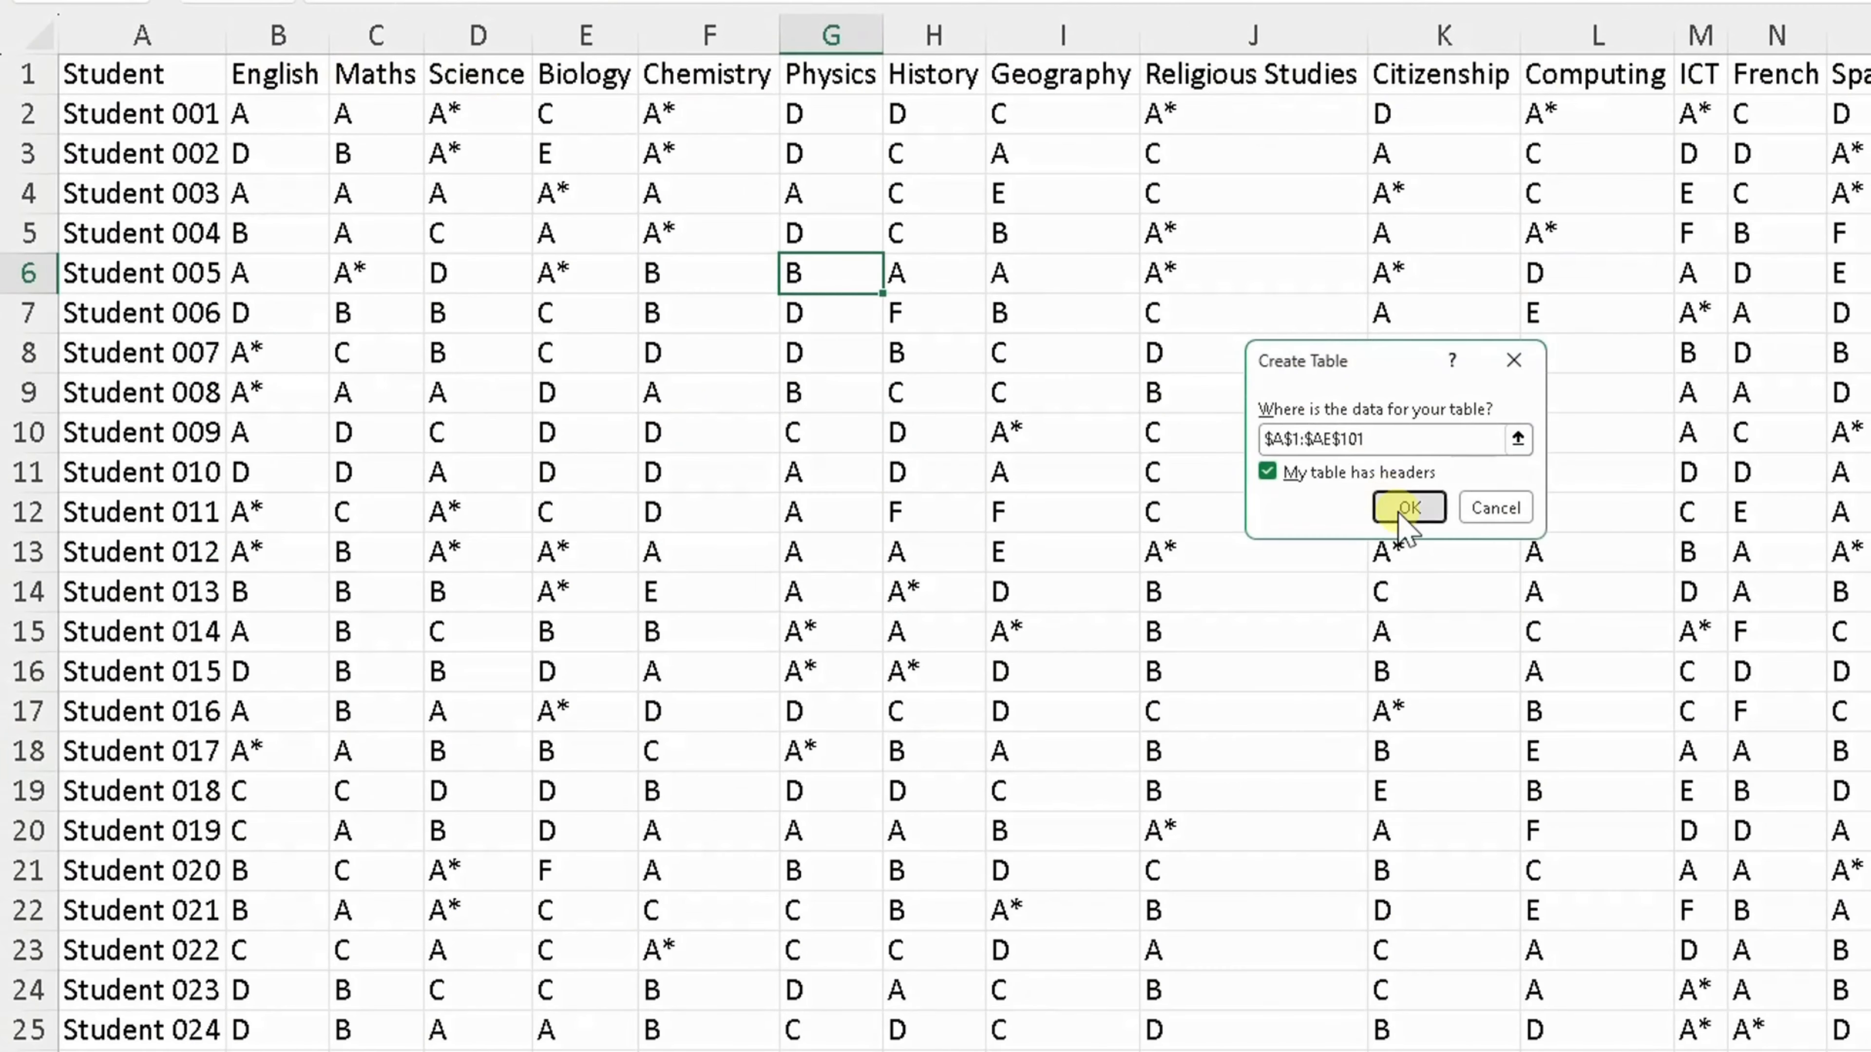
left_click(1407, 508)
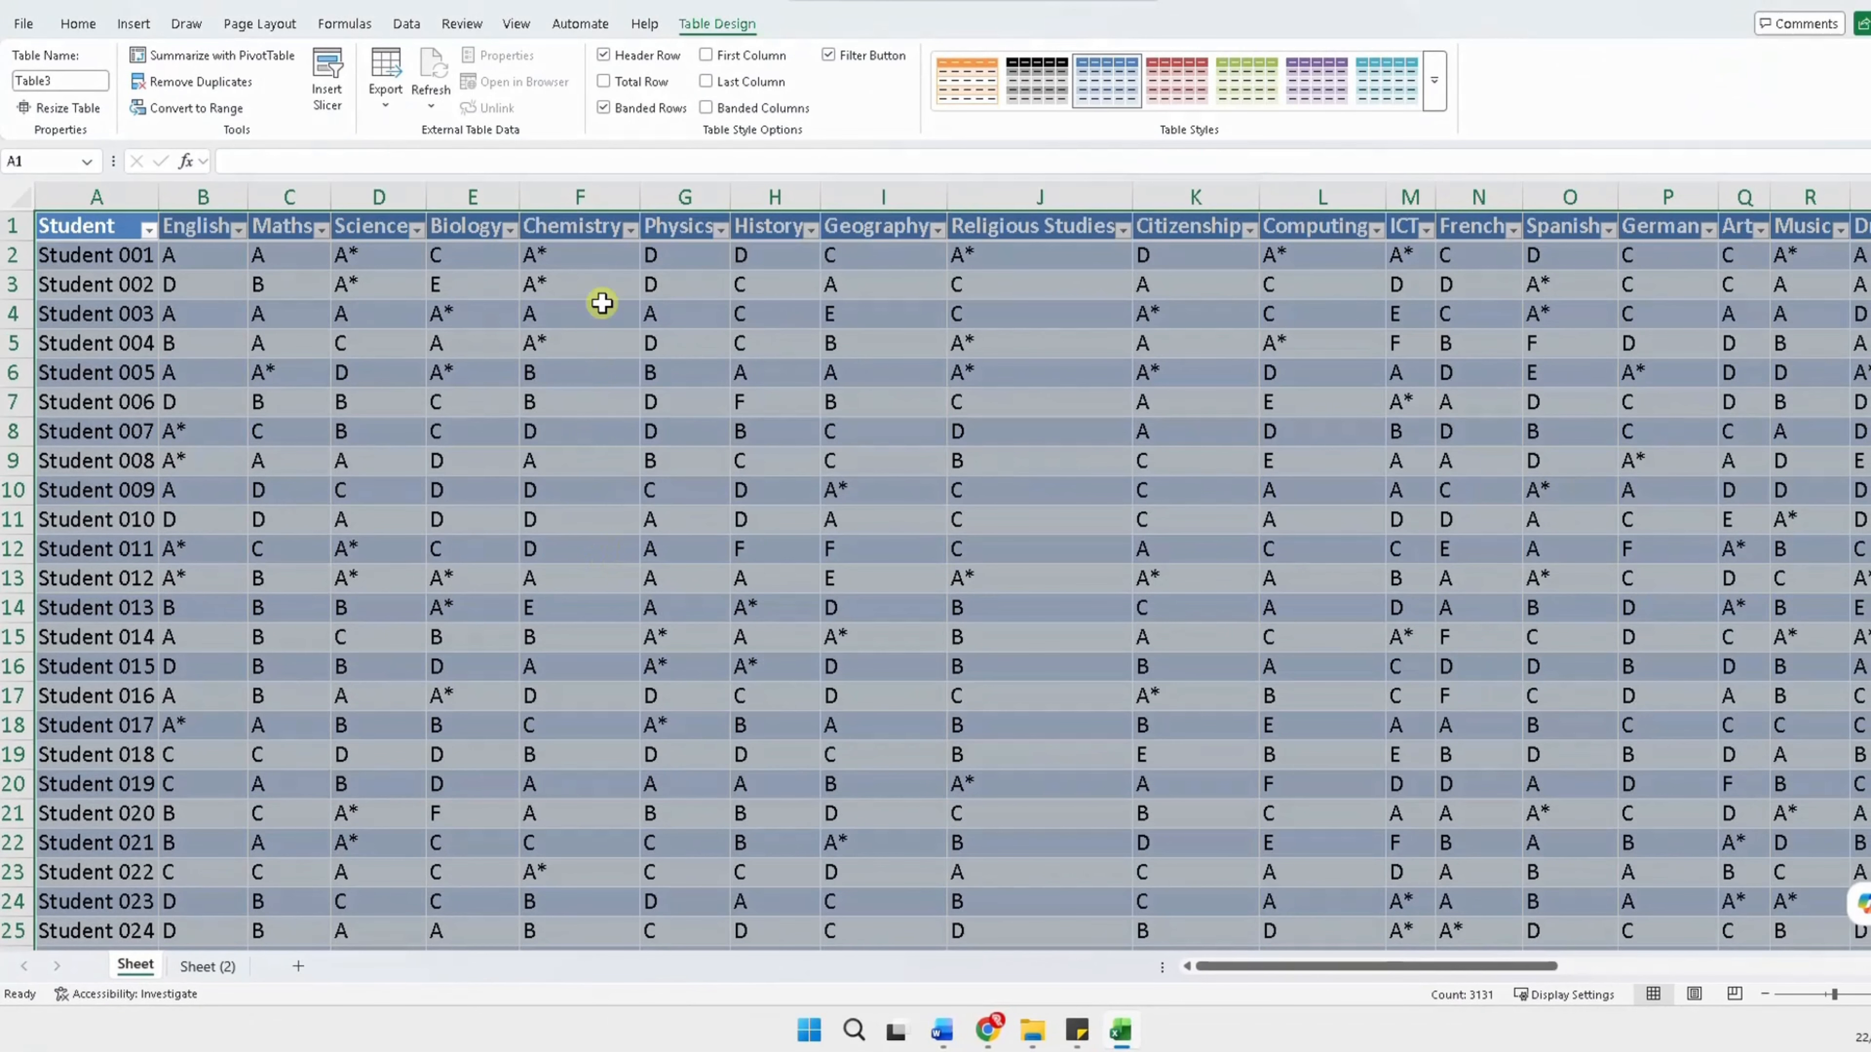
- Filter the Chemistry column to show only grade A, and clear that filter after reviewing the rows
left_click(631, 231)
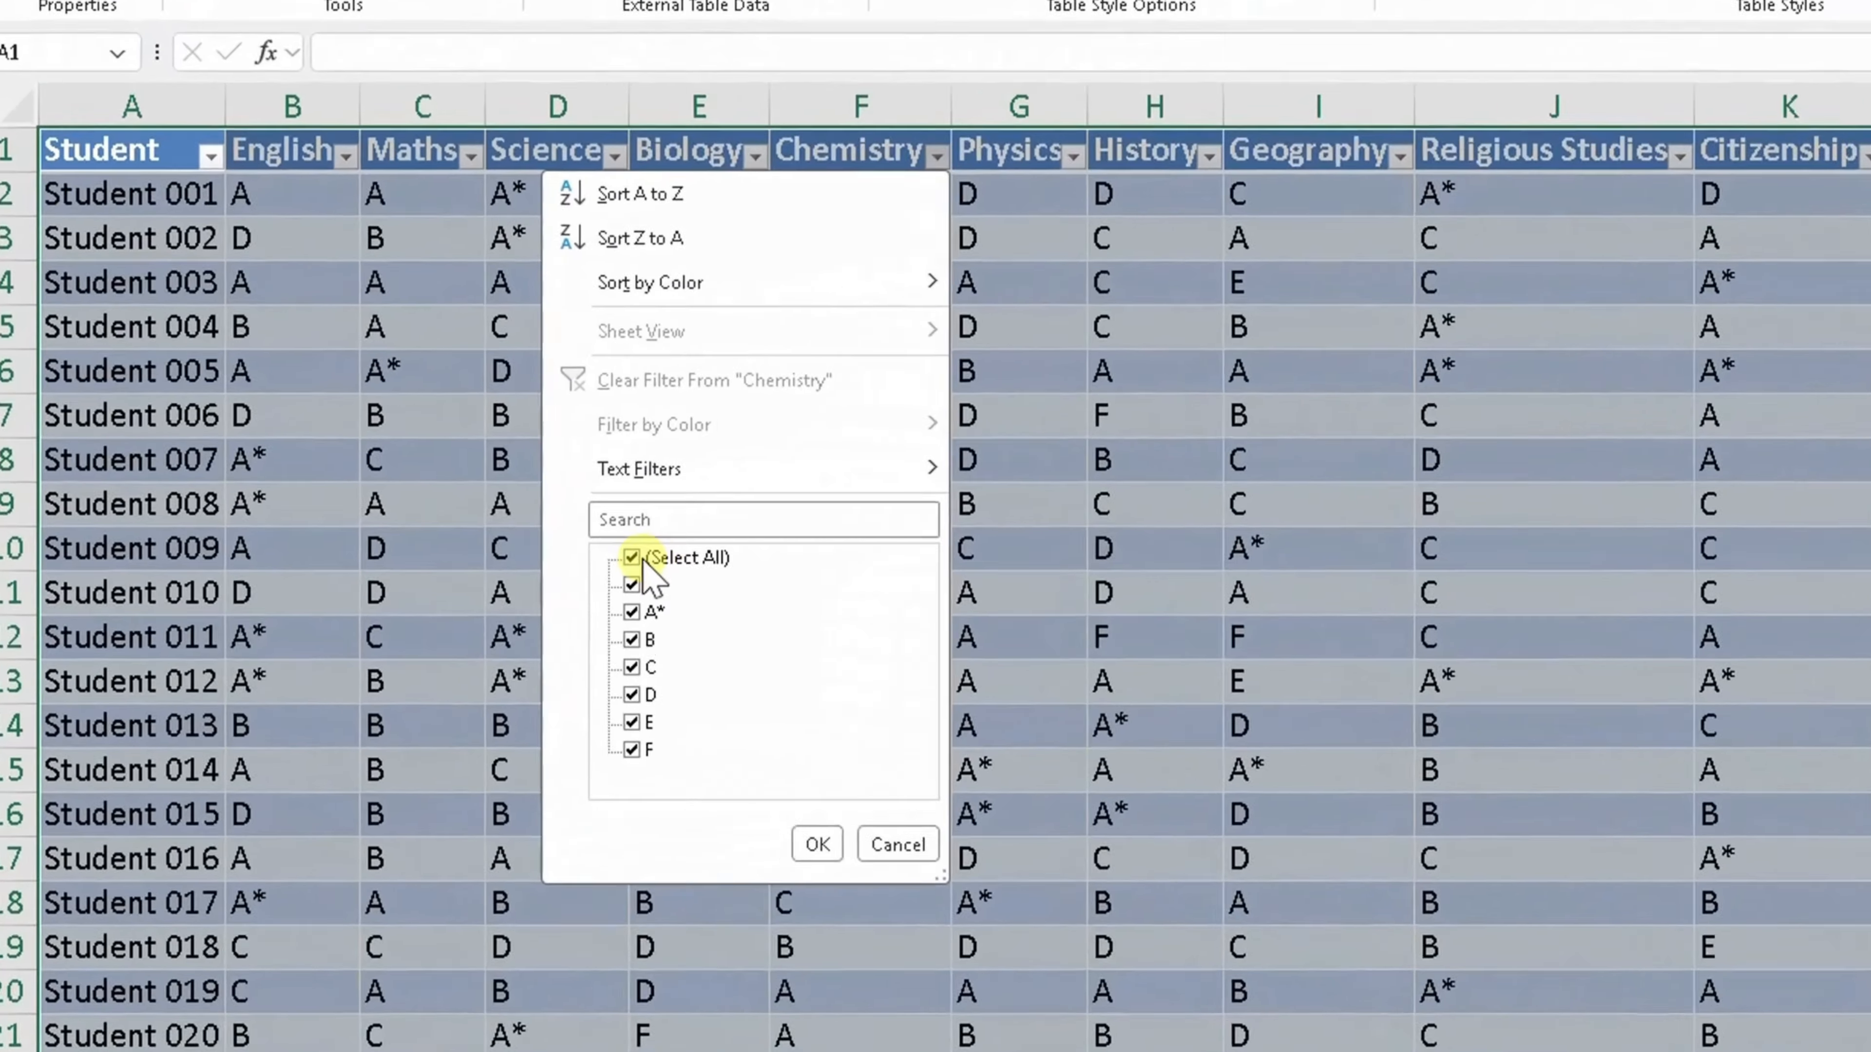
left_click(429, 496)
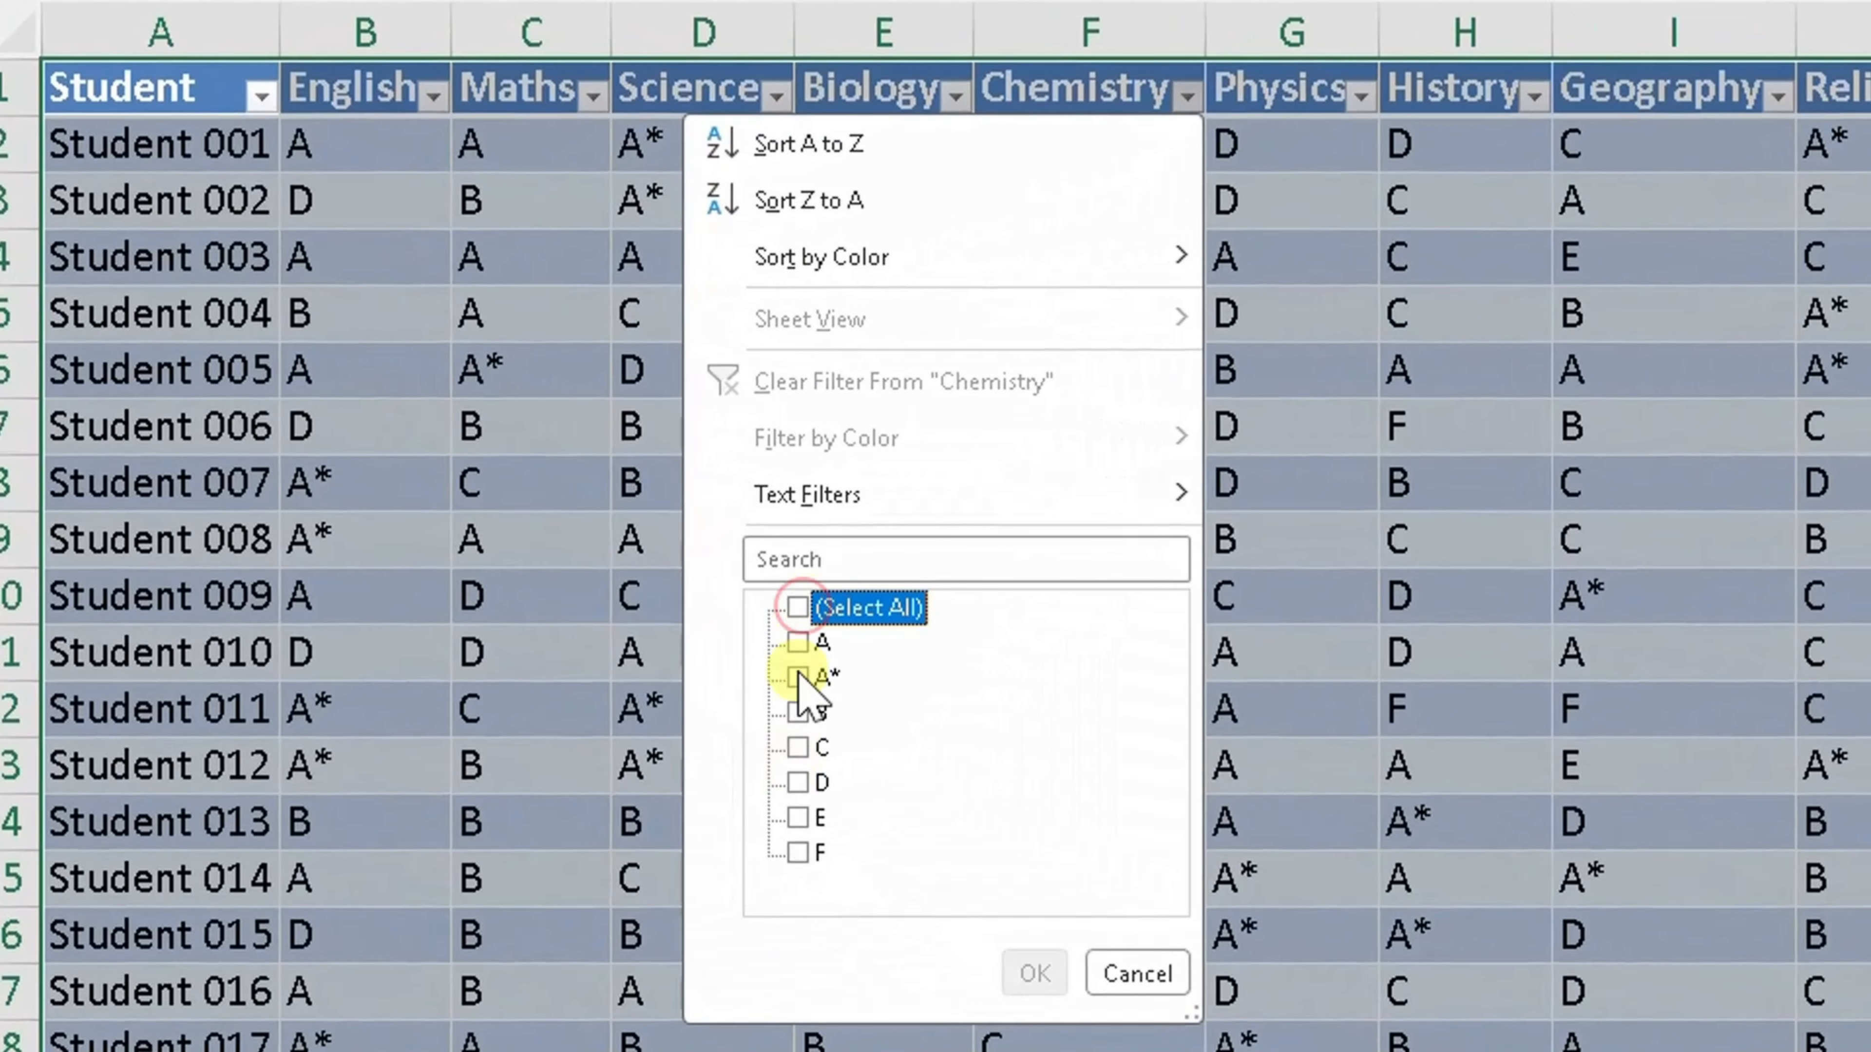
left_click(797, 642)
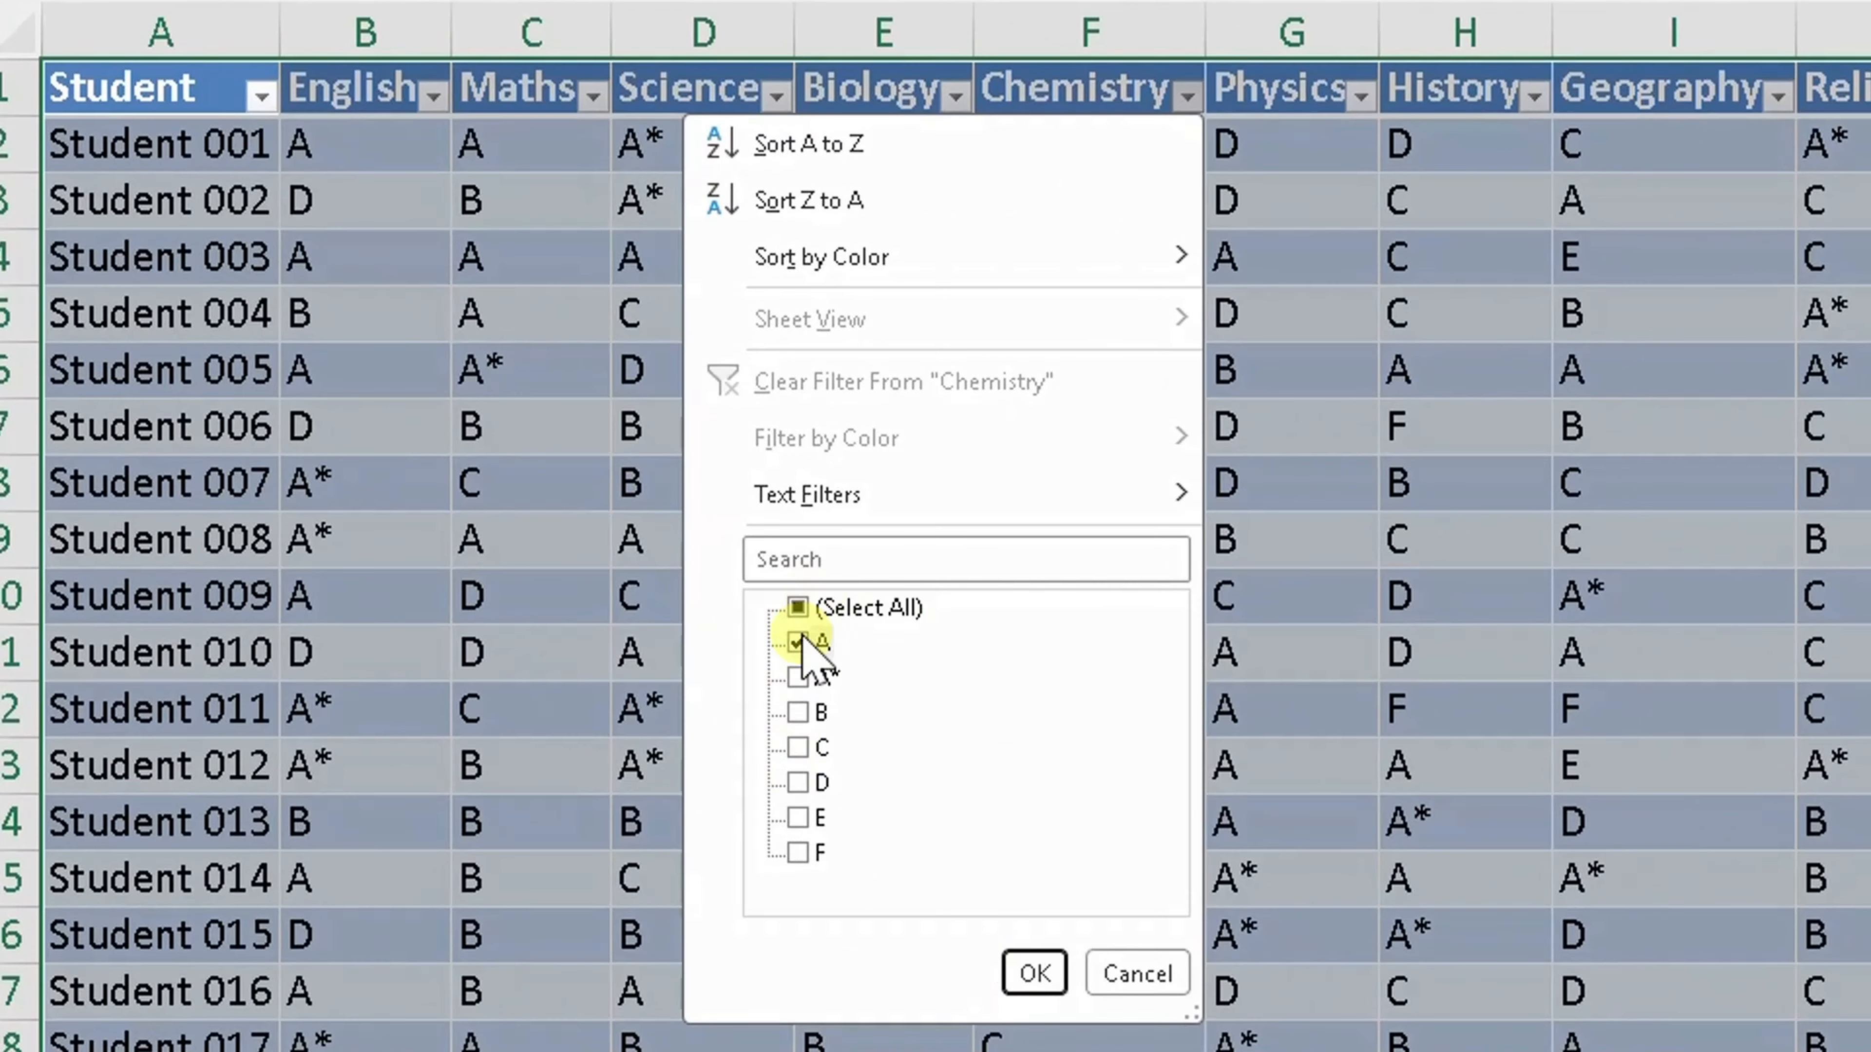
left_click(1035, 974)
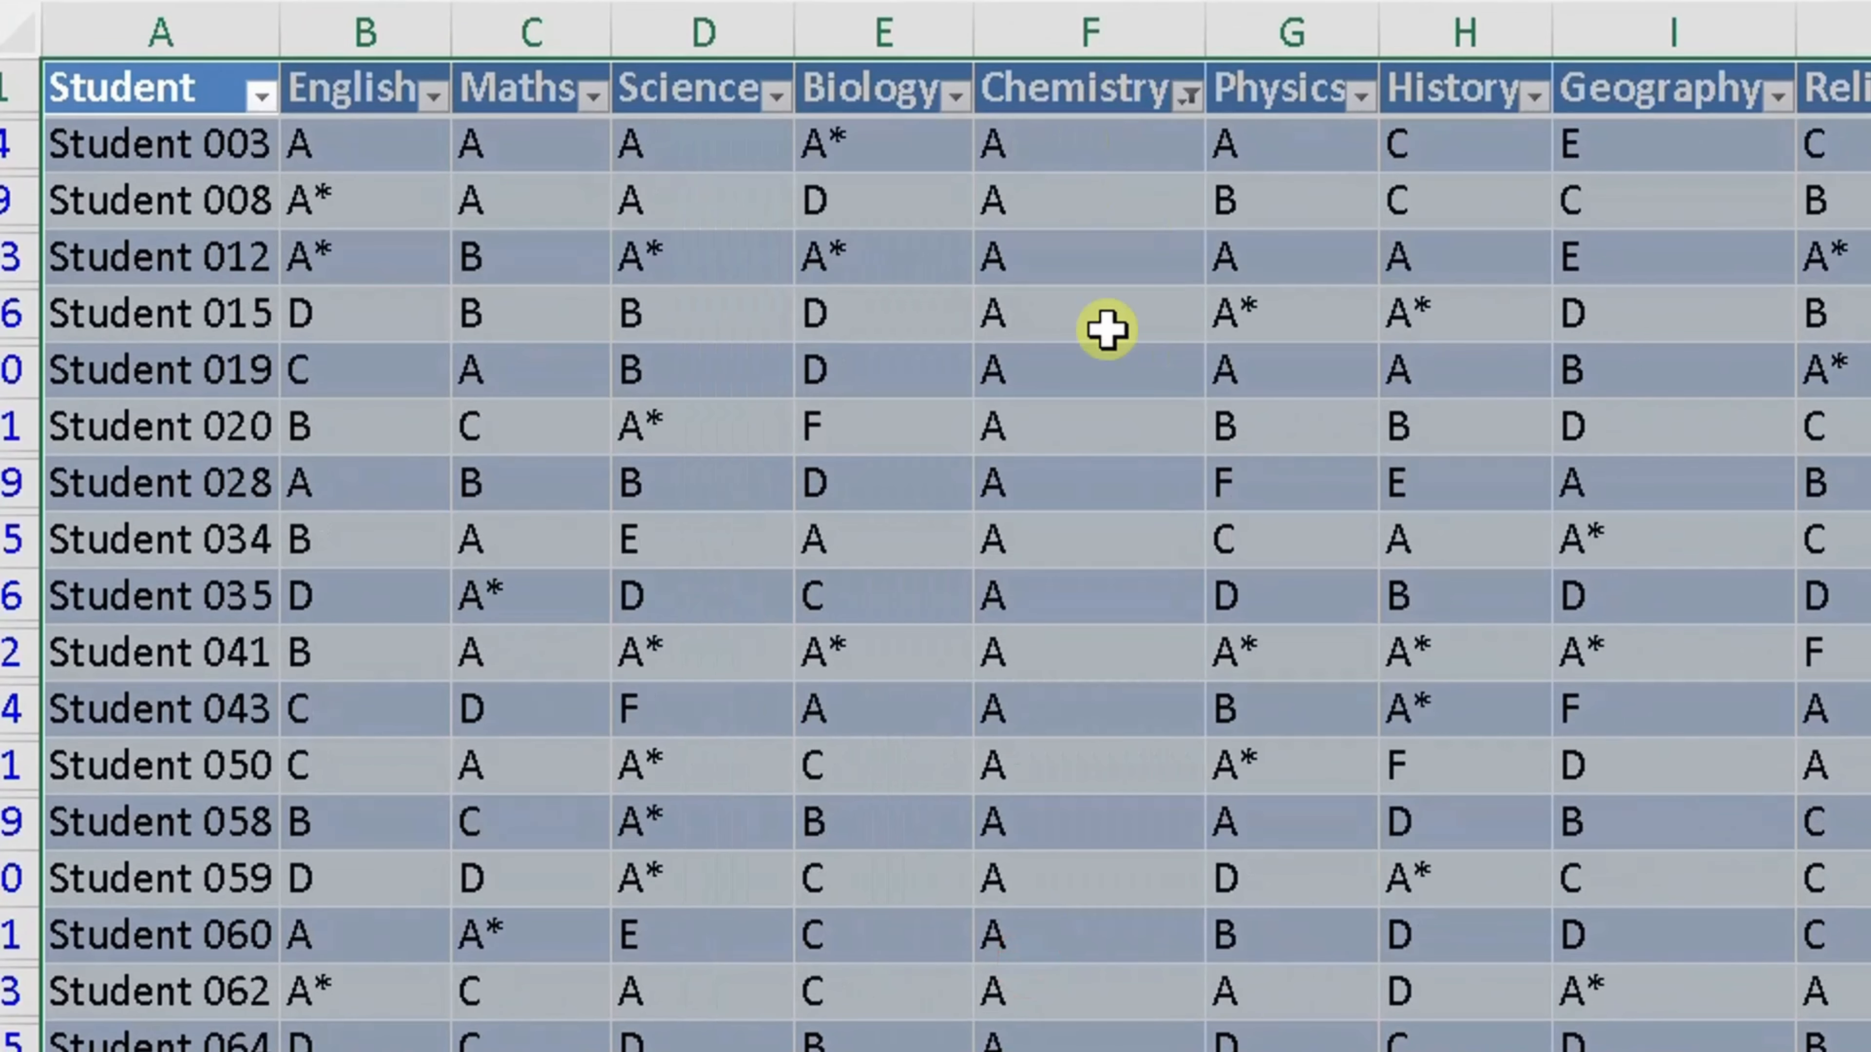
scroll(1076, 788, "down", 4)
scroll(1072, 779, "up", 4)
left_click(1189, 96)
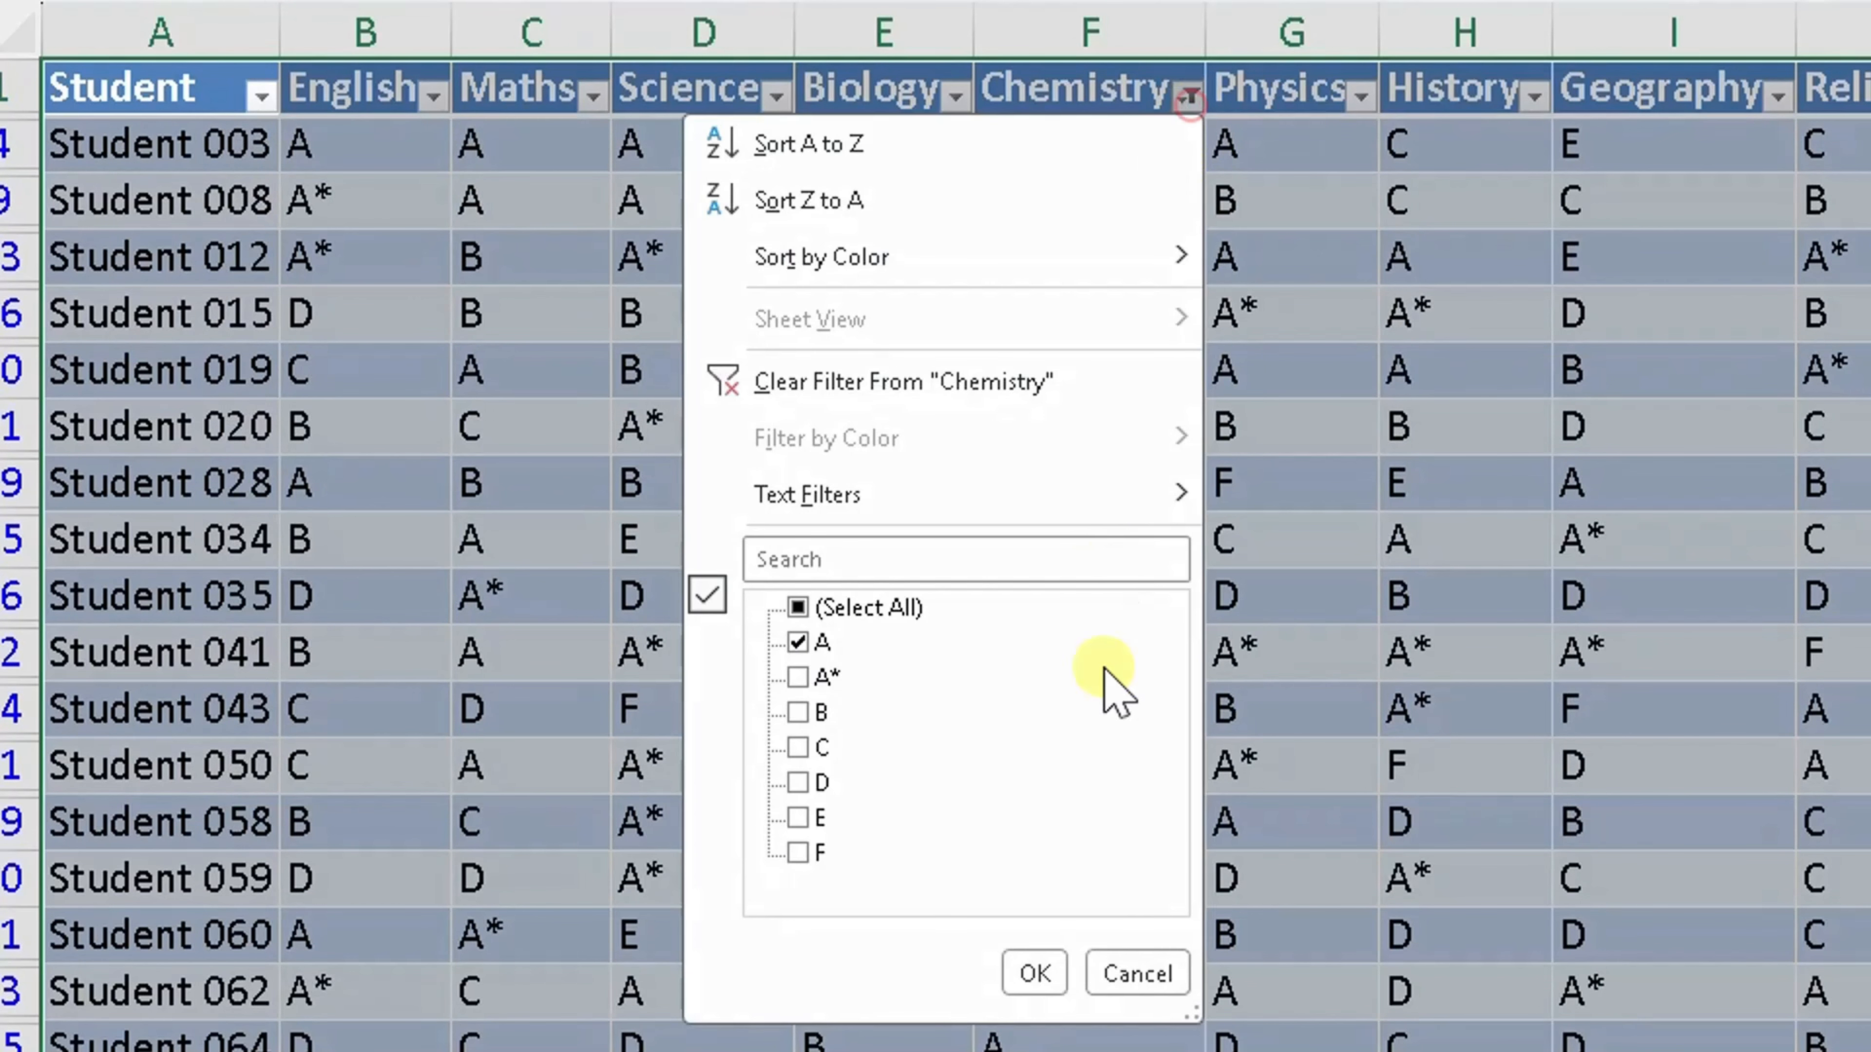
left_click(880, 378)
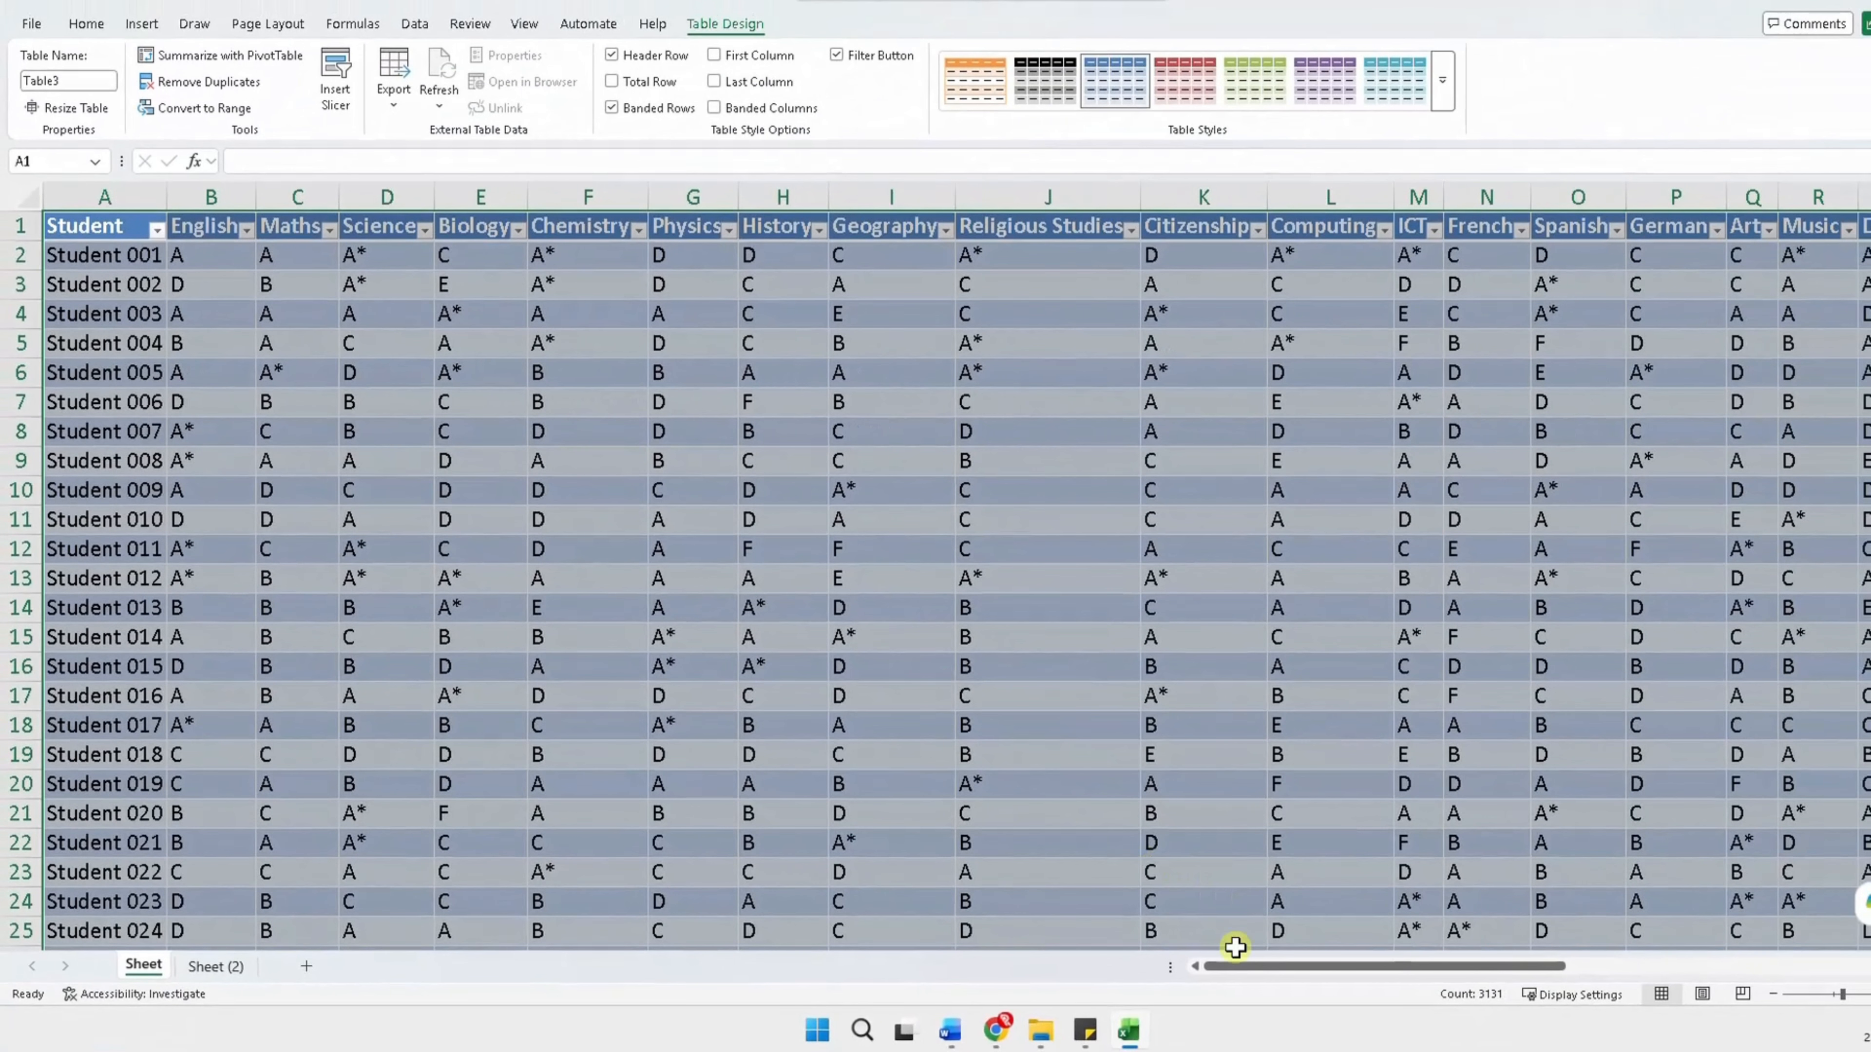
- Look at the finished table layout on Sheet (2) and return to the first sheet
left_click_drag(1235, 968, 1192, 958)
left_click(214, 967)
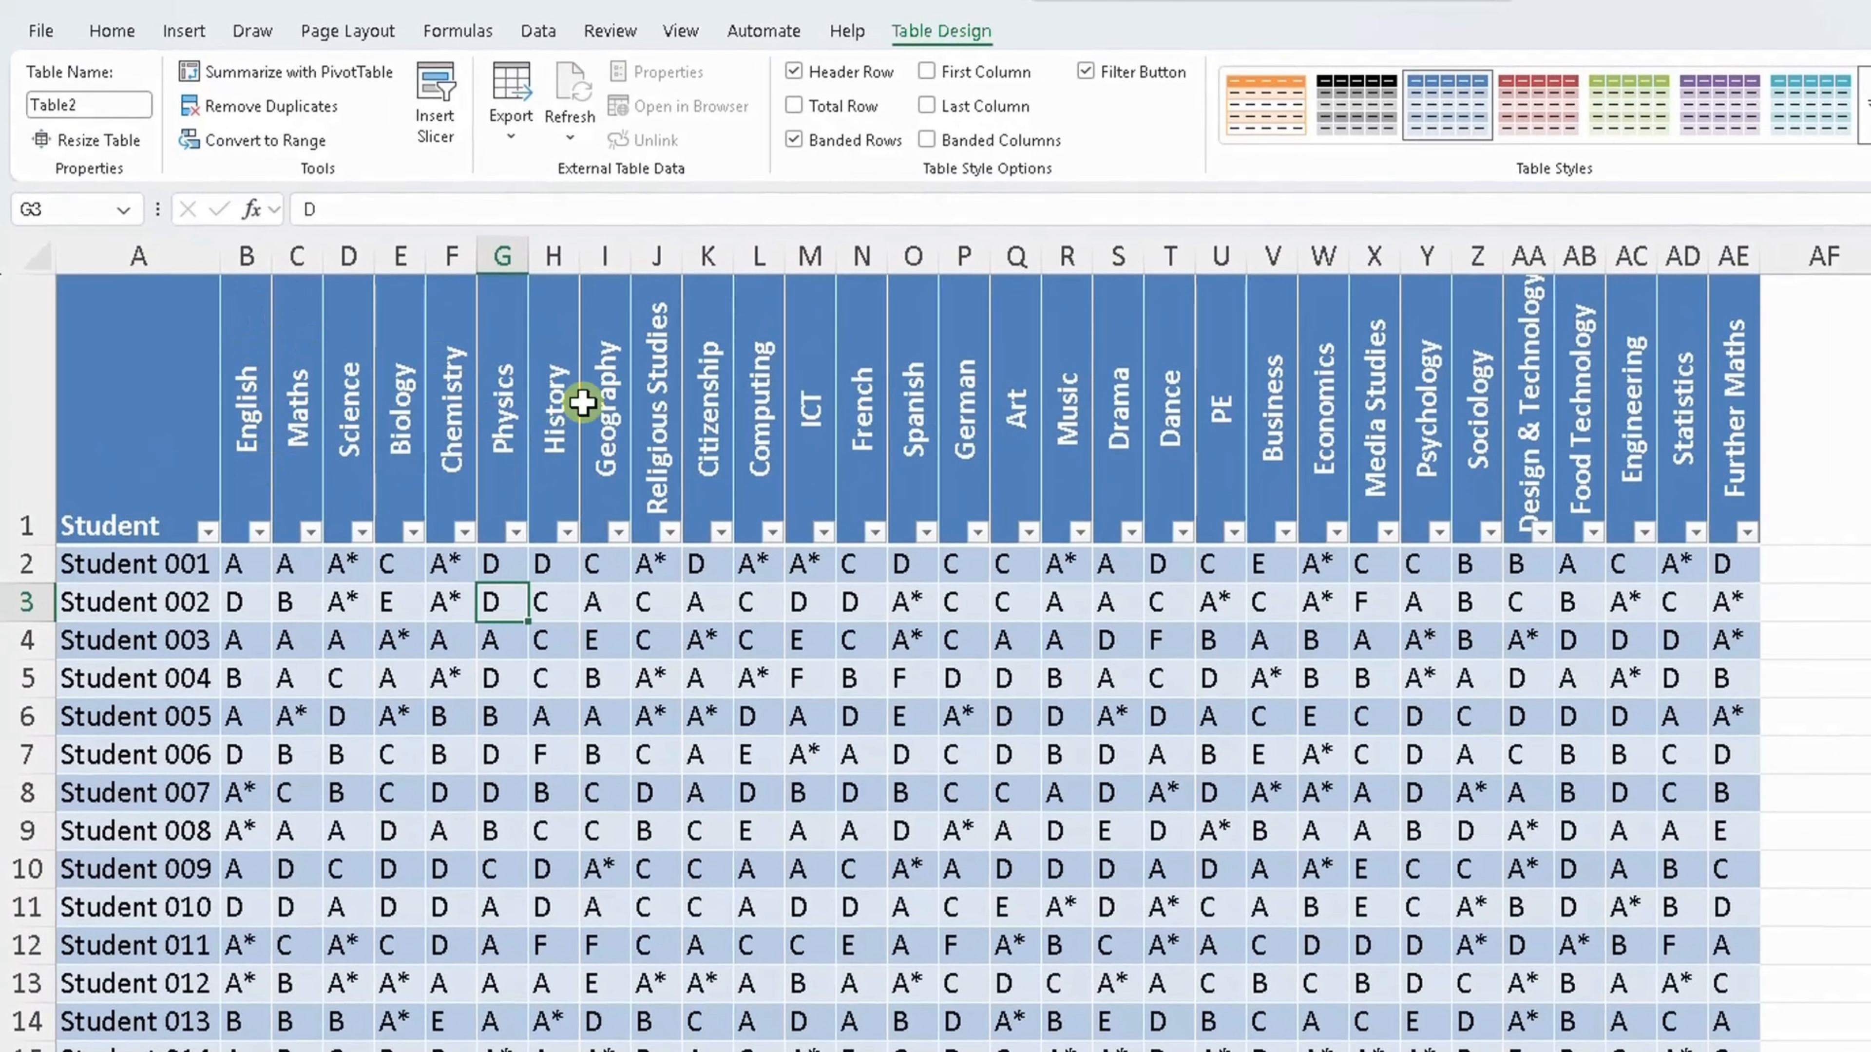
key("ctrl+Page_Up")
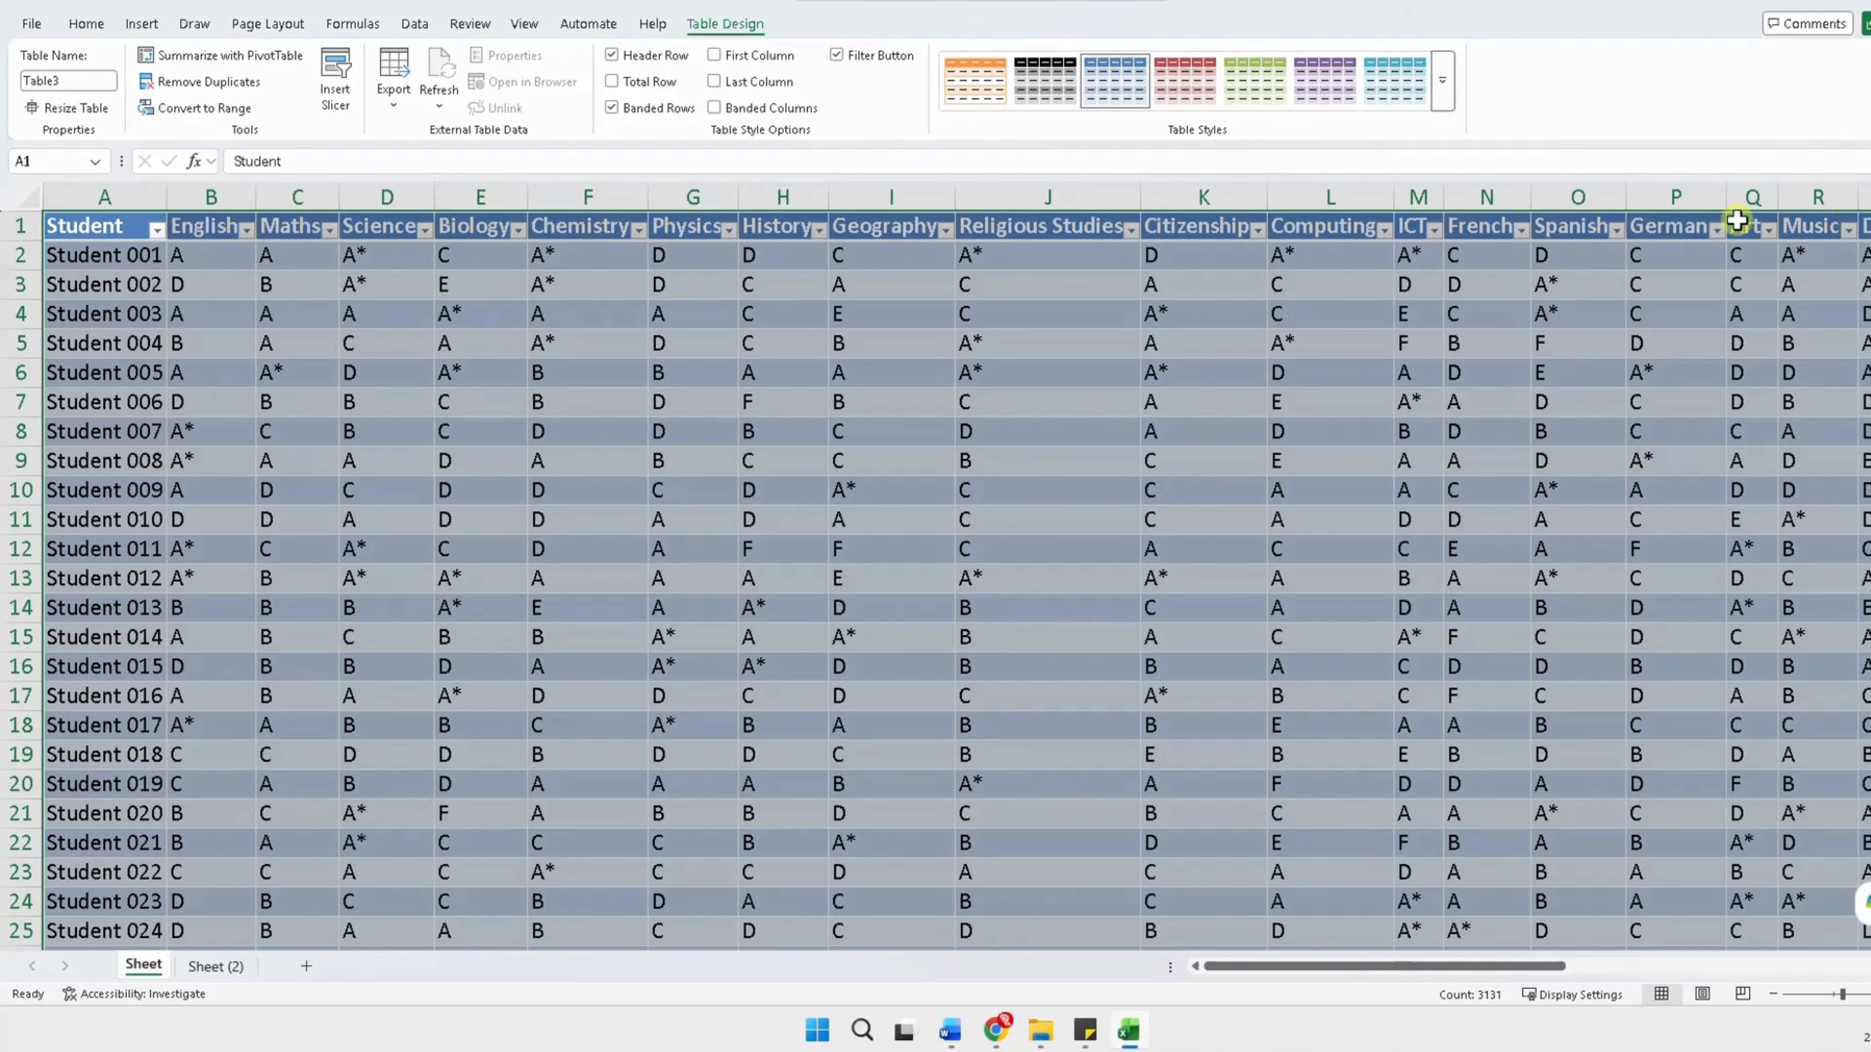
- Angle the text of the subject headers from English to Further Maths counterclockwise
left_click(214, 235)
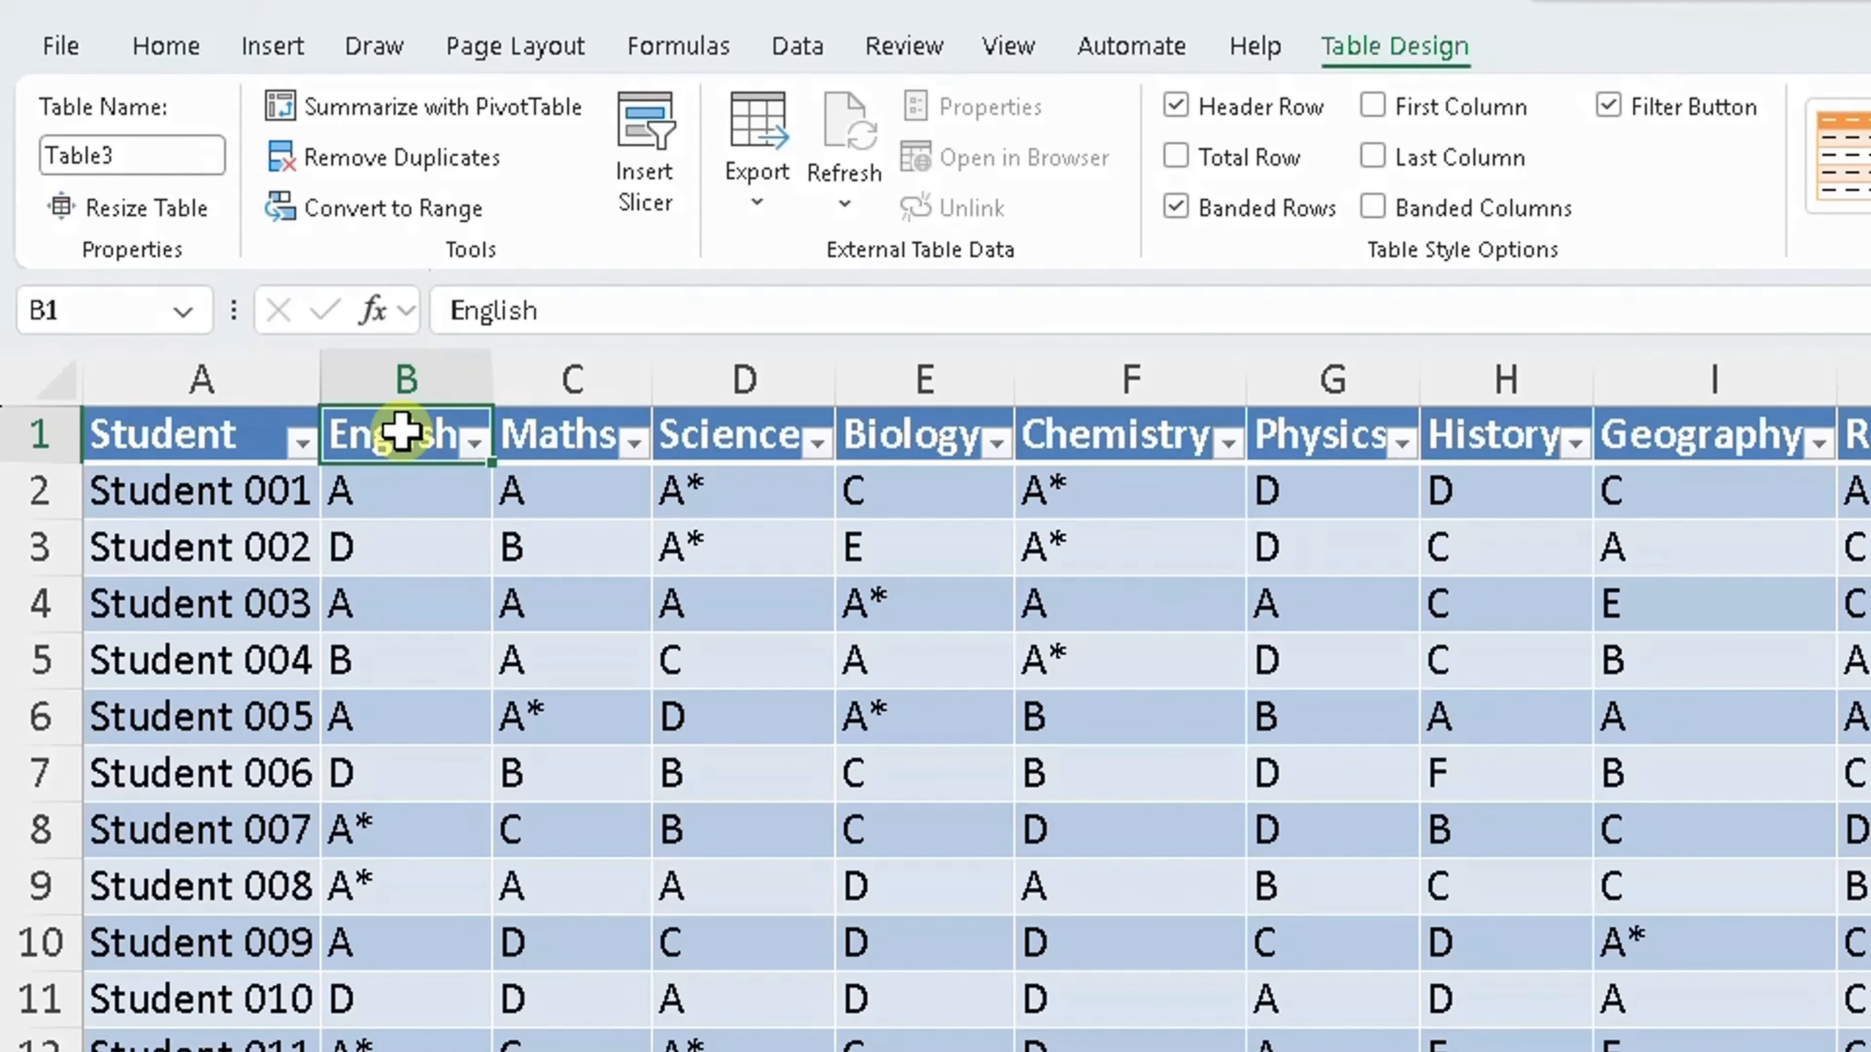
left_click_drag(401, 431, 1464, 457)
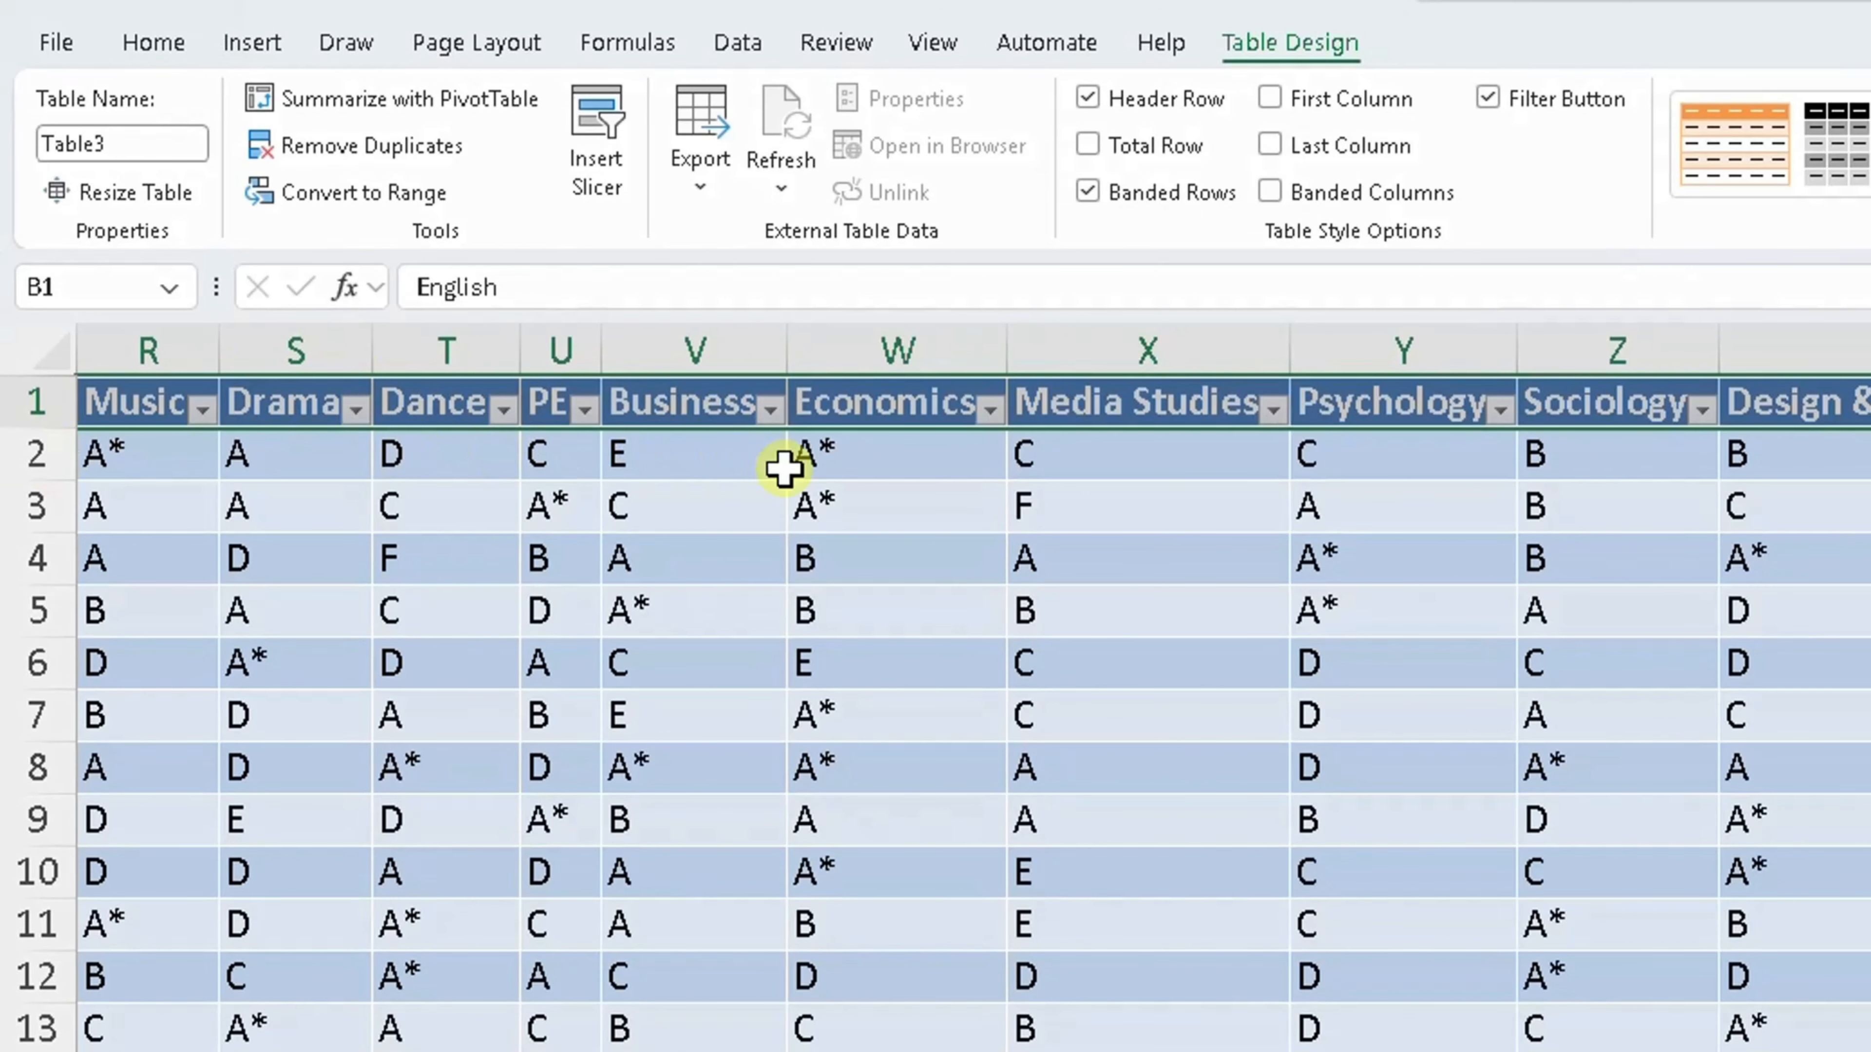
left_click(185, 44)
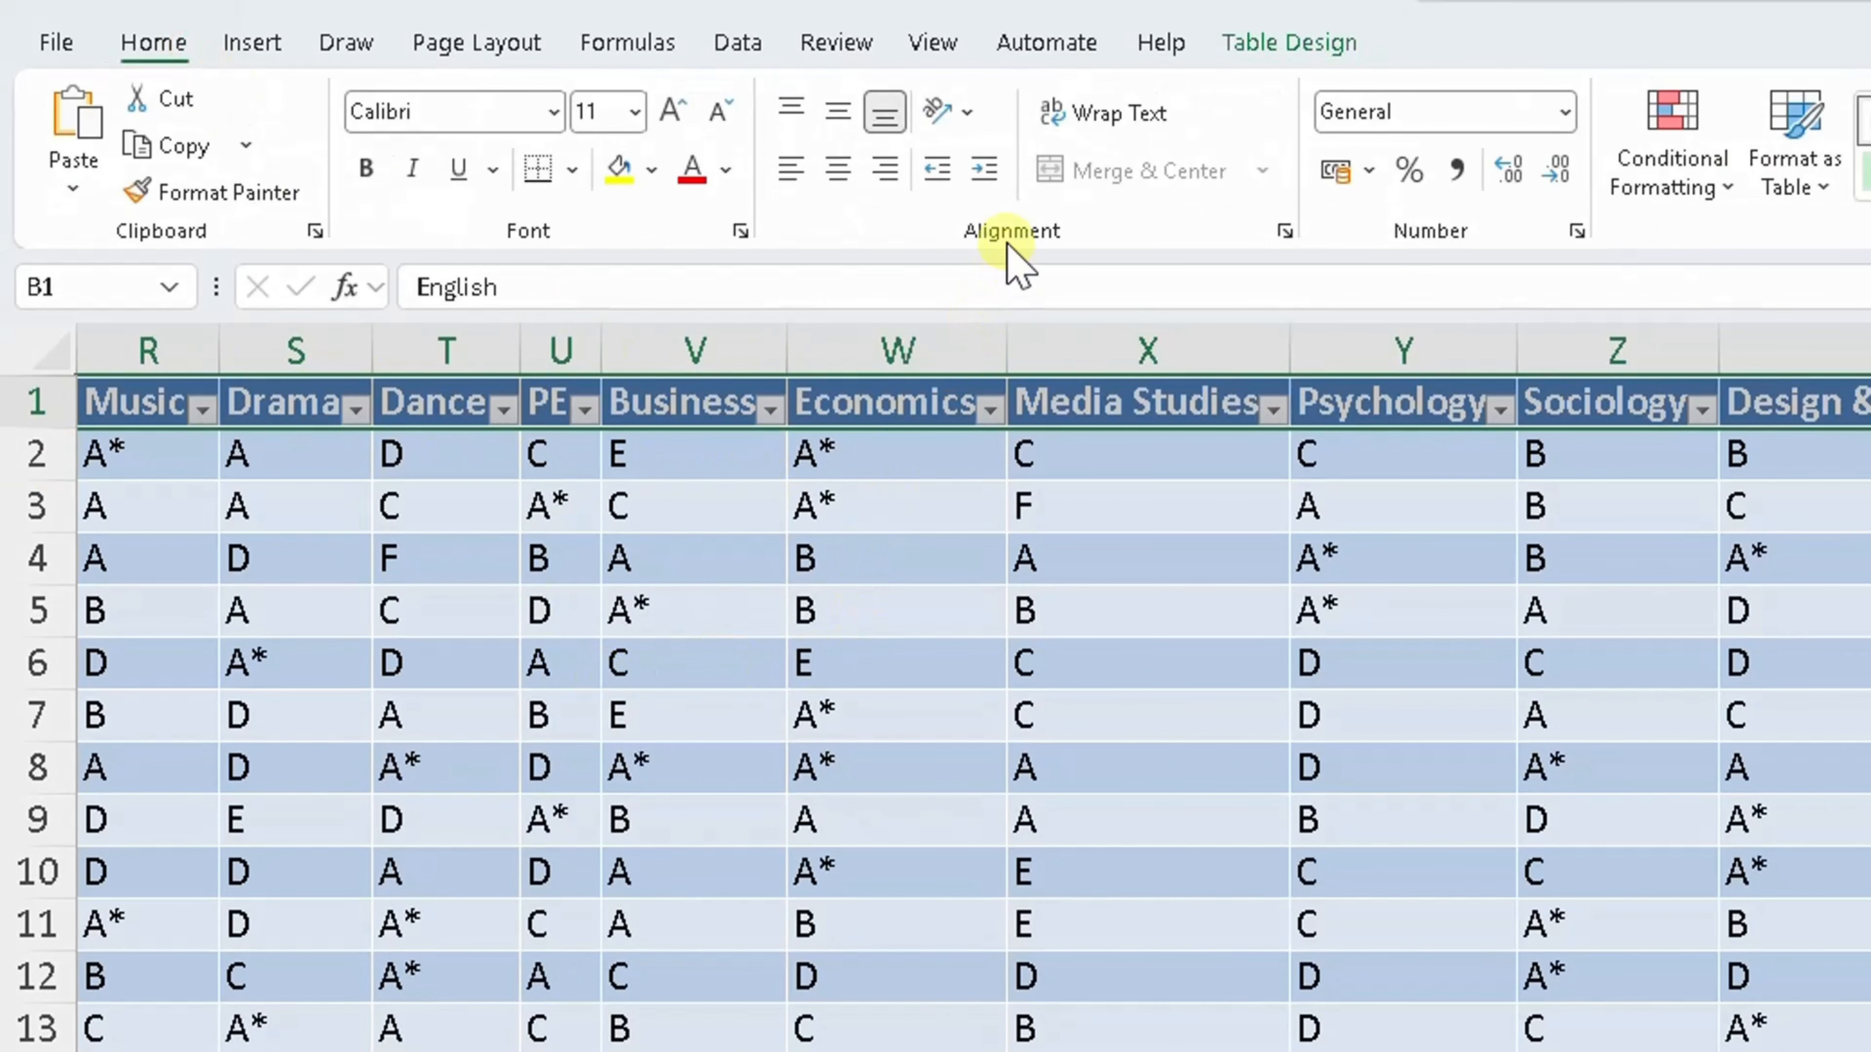
left_click(957, 118)
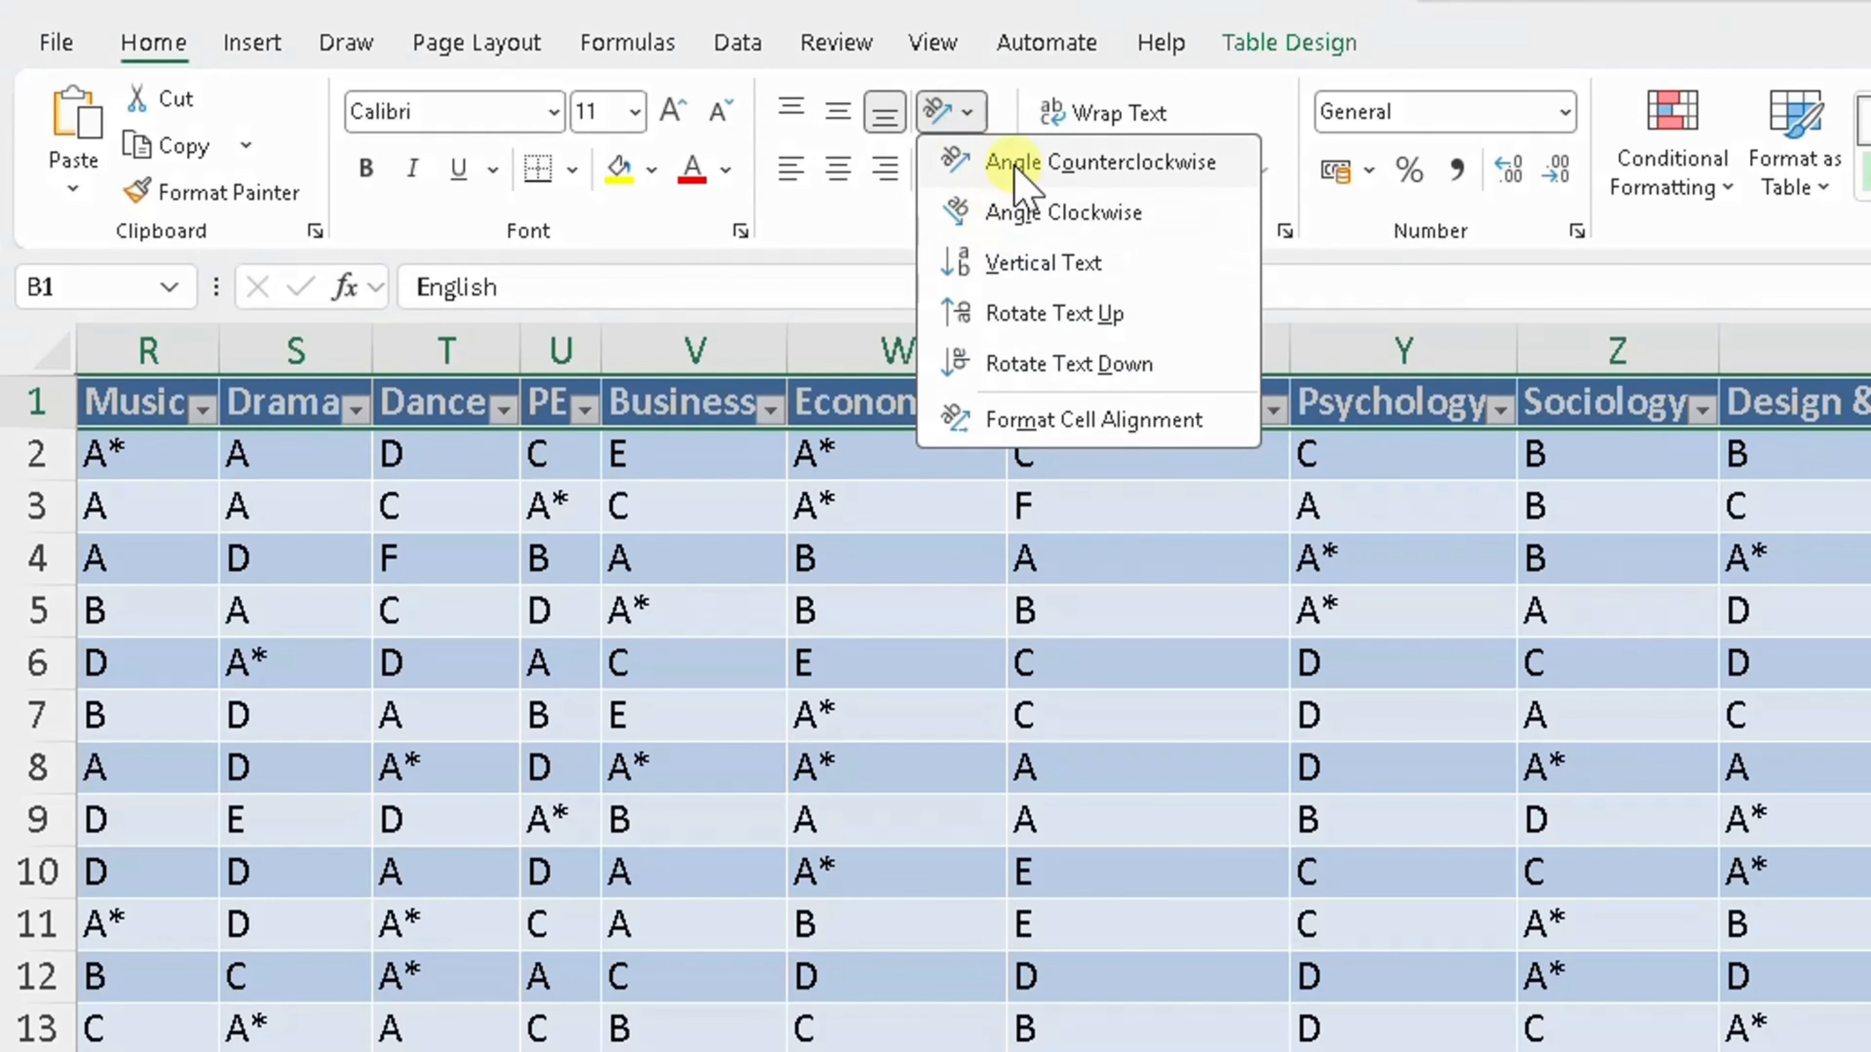
left_click(1121, 177)
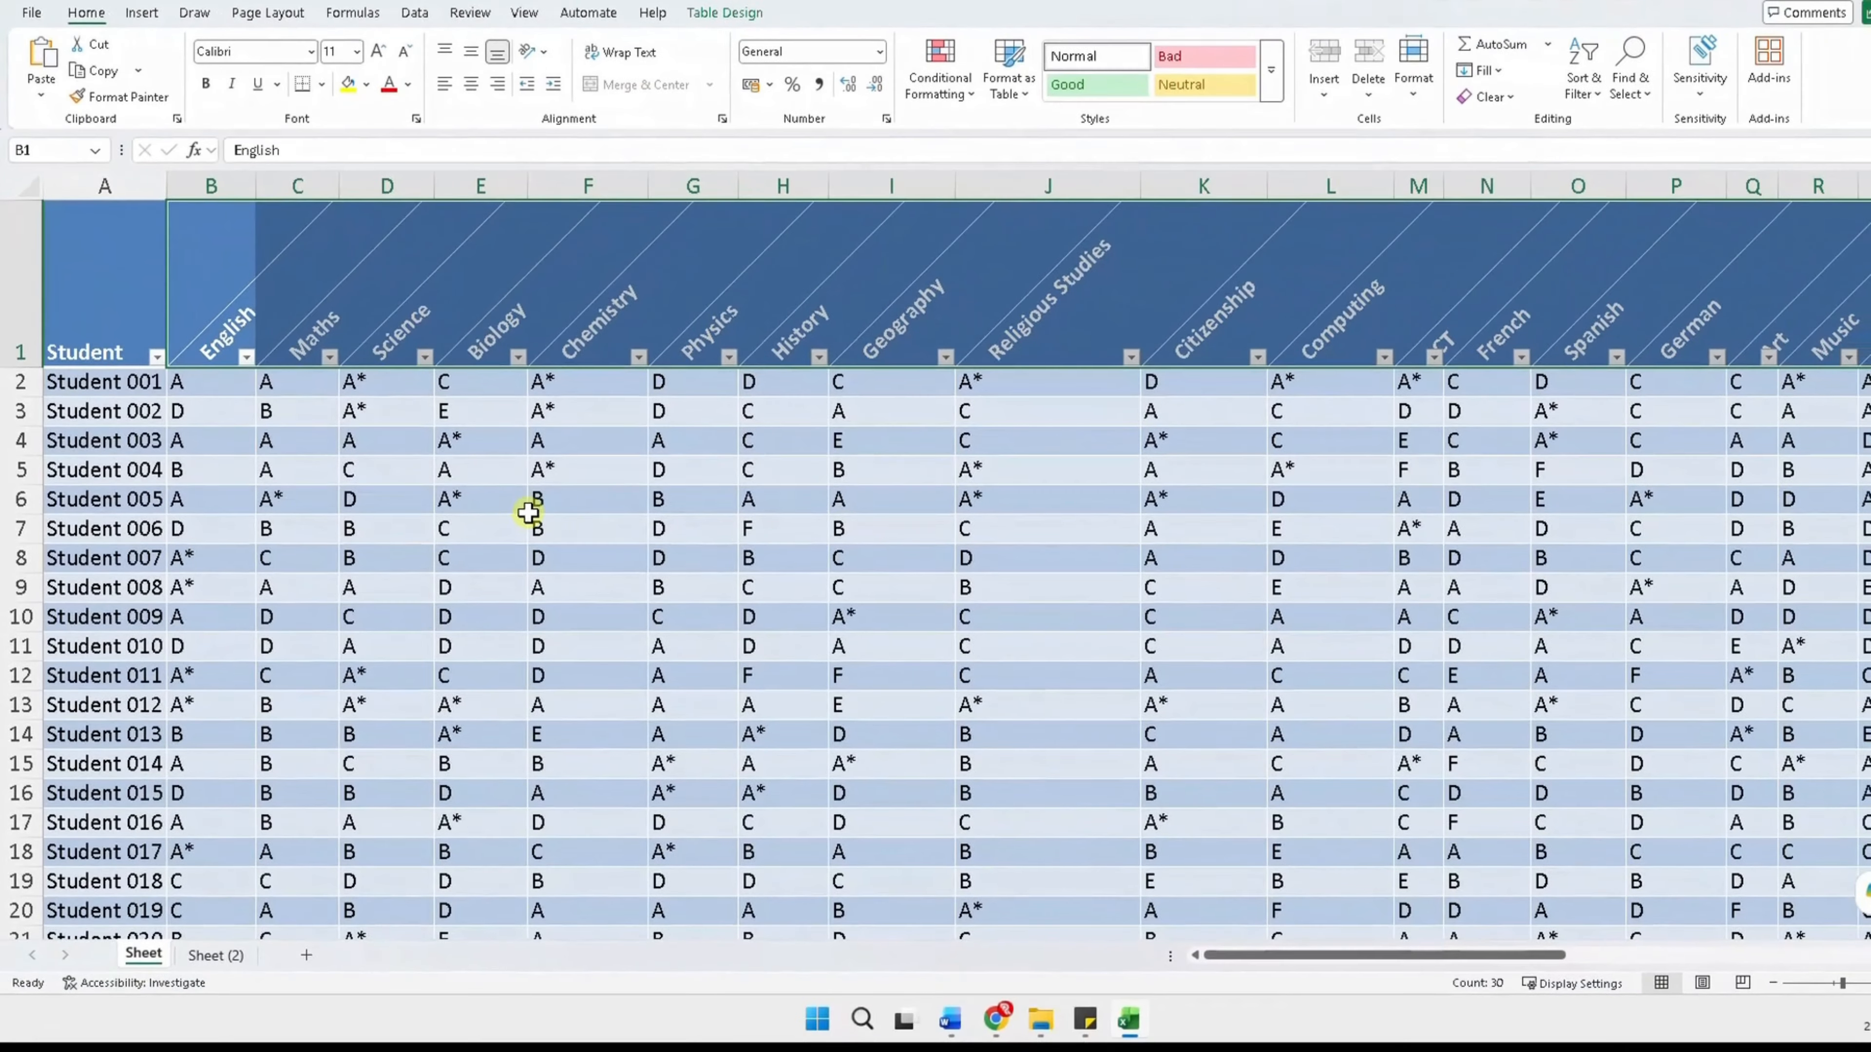
- Set the orientation of the selected subject headers to Rotate Text Up
left_click_drag(1228, 958, 1533, 947)
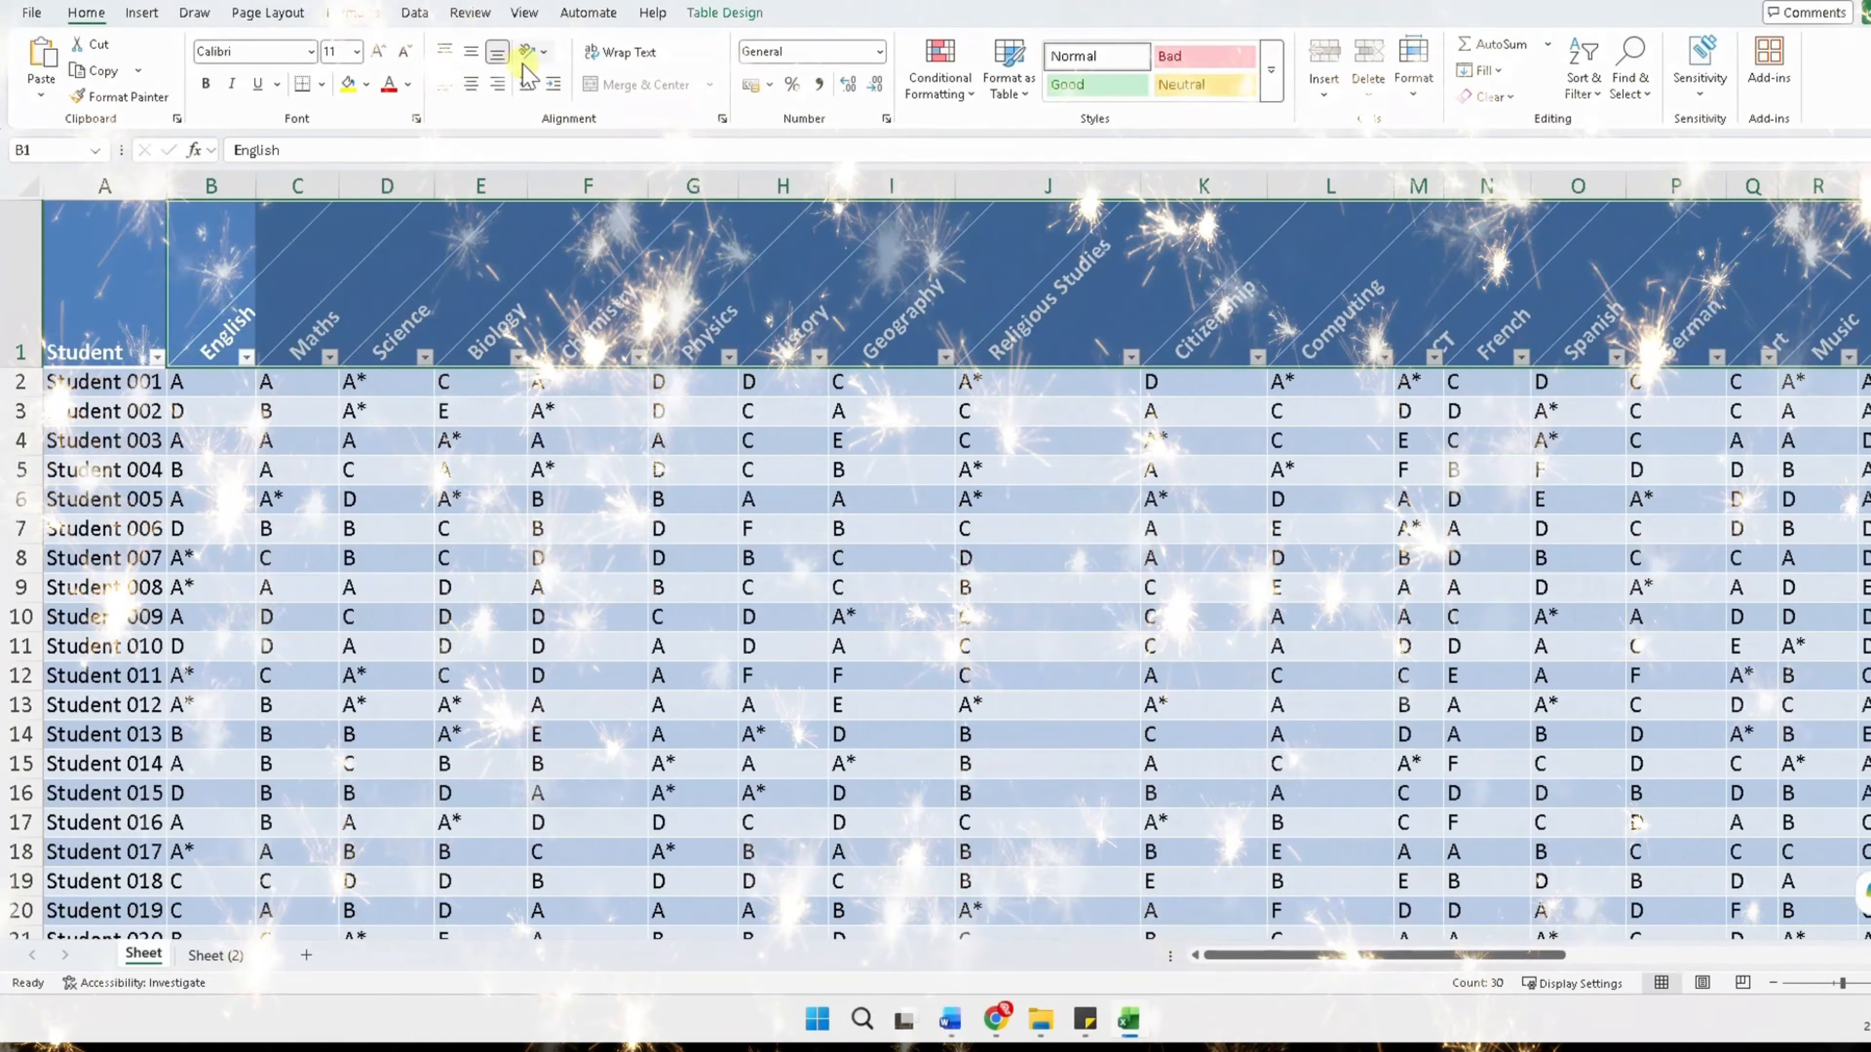
left_click(527, 53)
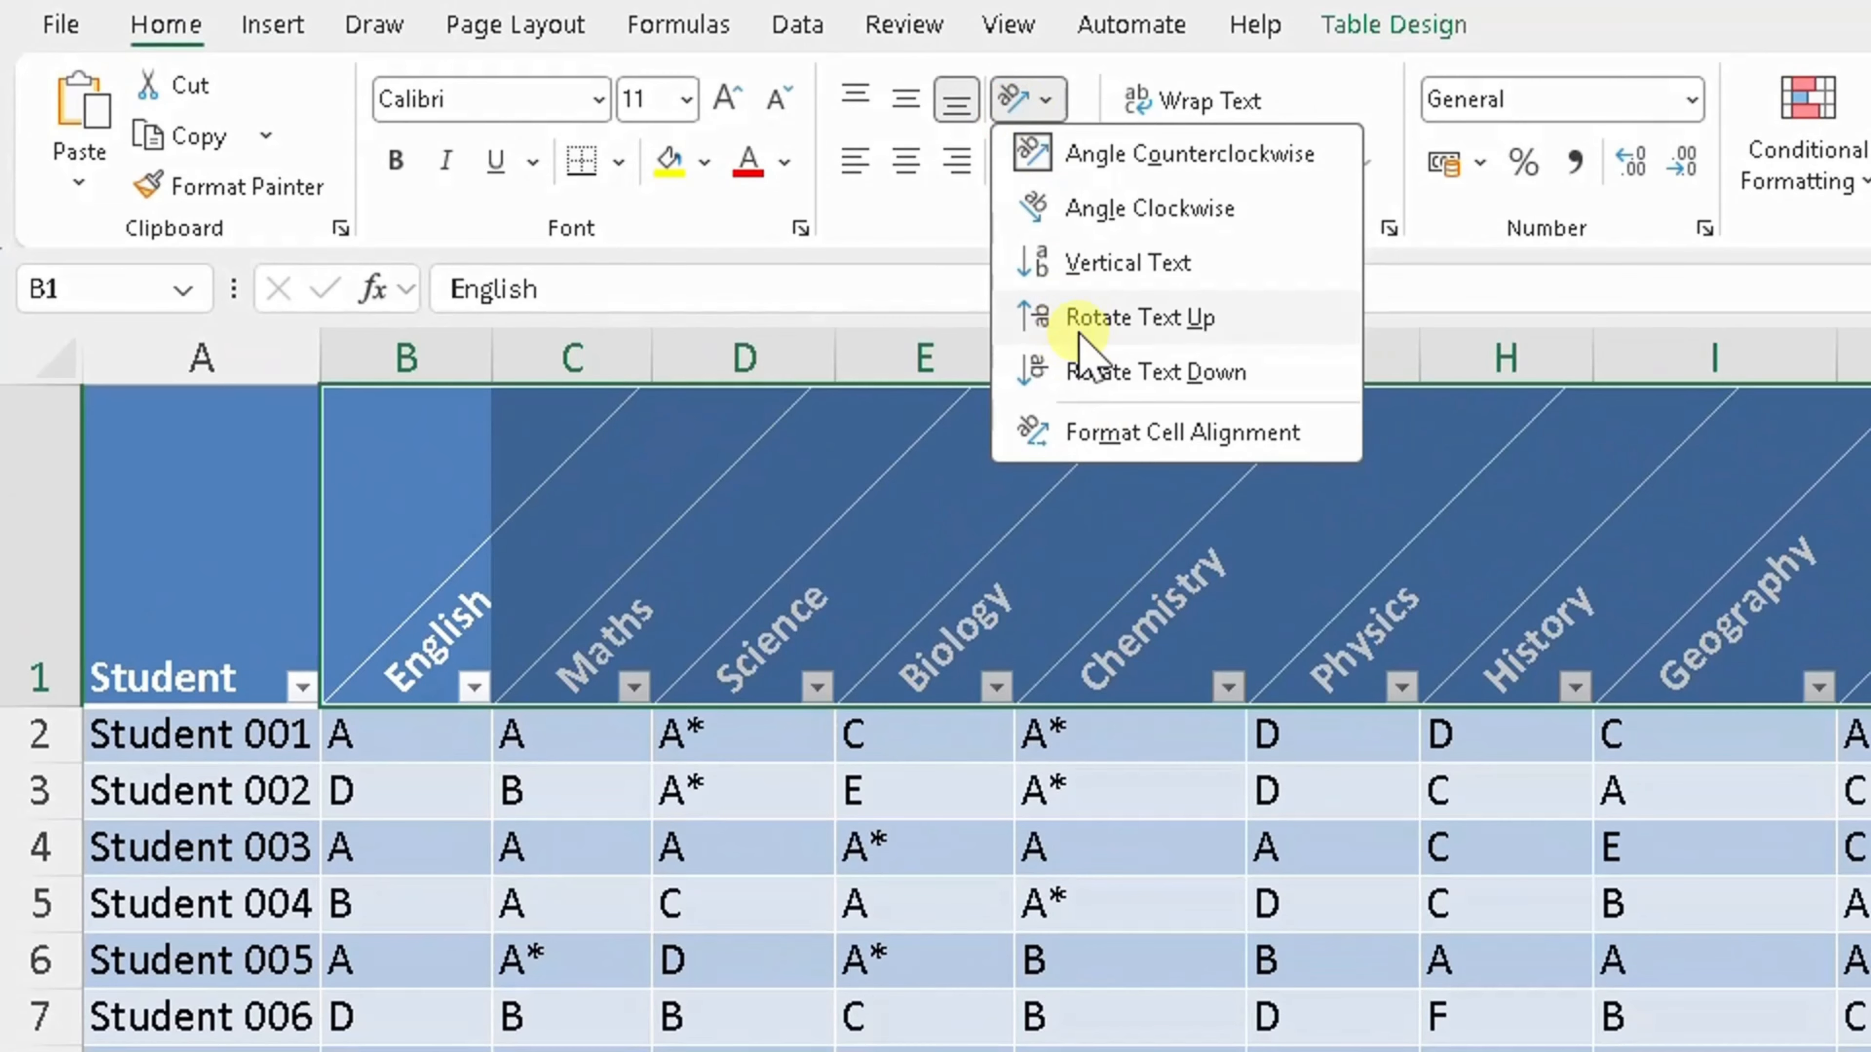
left_click(1127, 320)
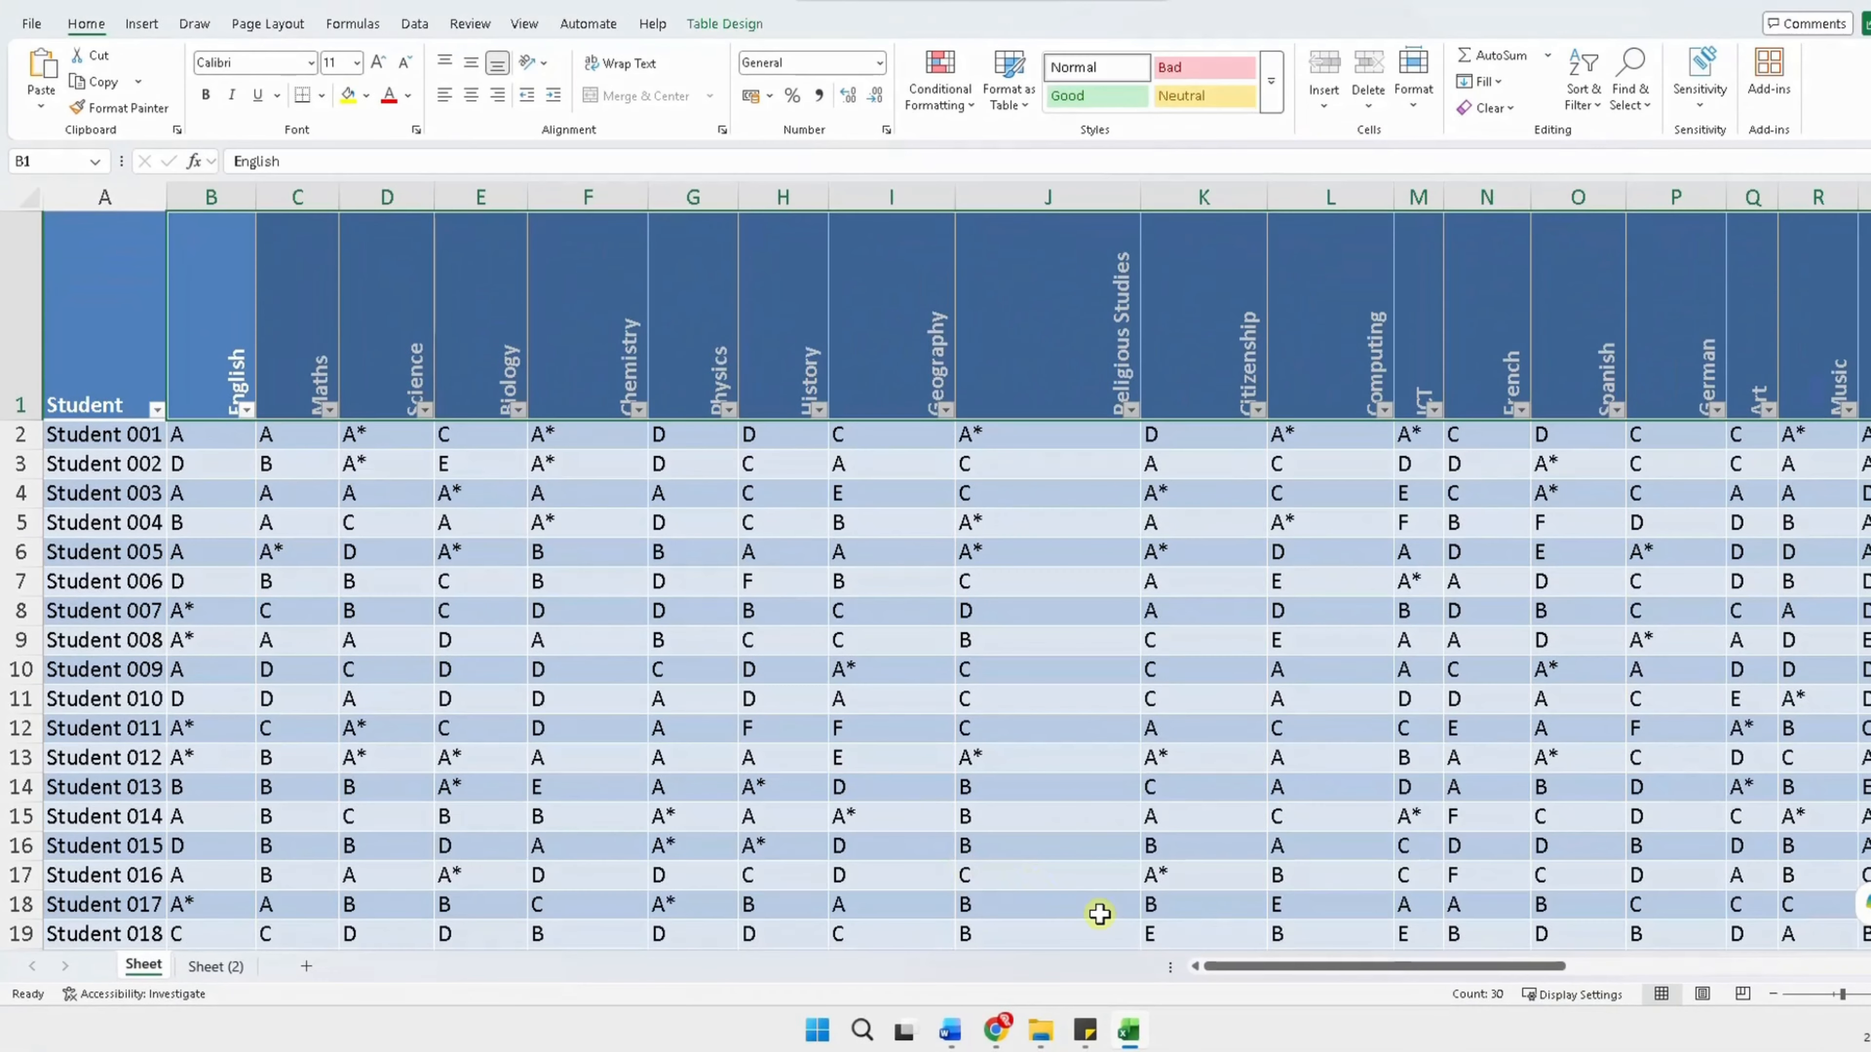
- Select the whole sheet and autofit all column widths to their contents
mouse_move(1241, 966)
left_mouse_down()
mouse_move(1608, 967)
mouse_move(1256, 990)
left_mouse_up()
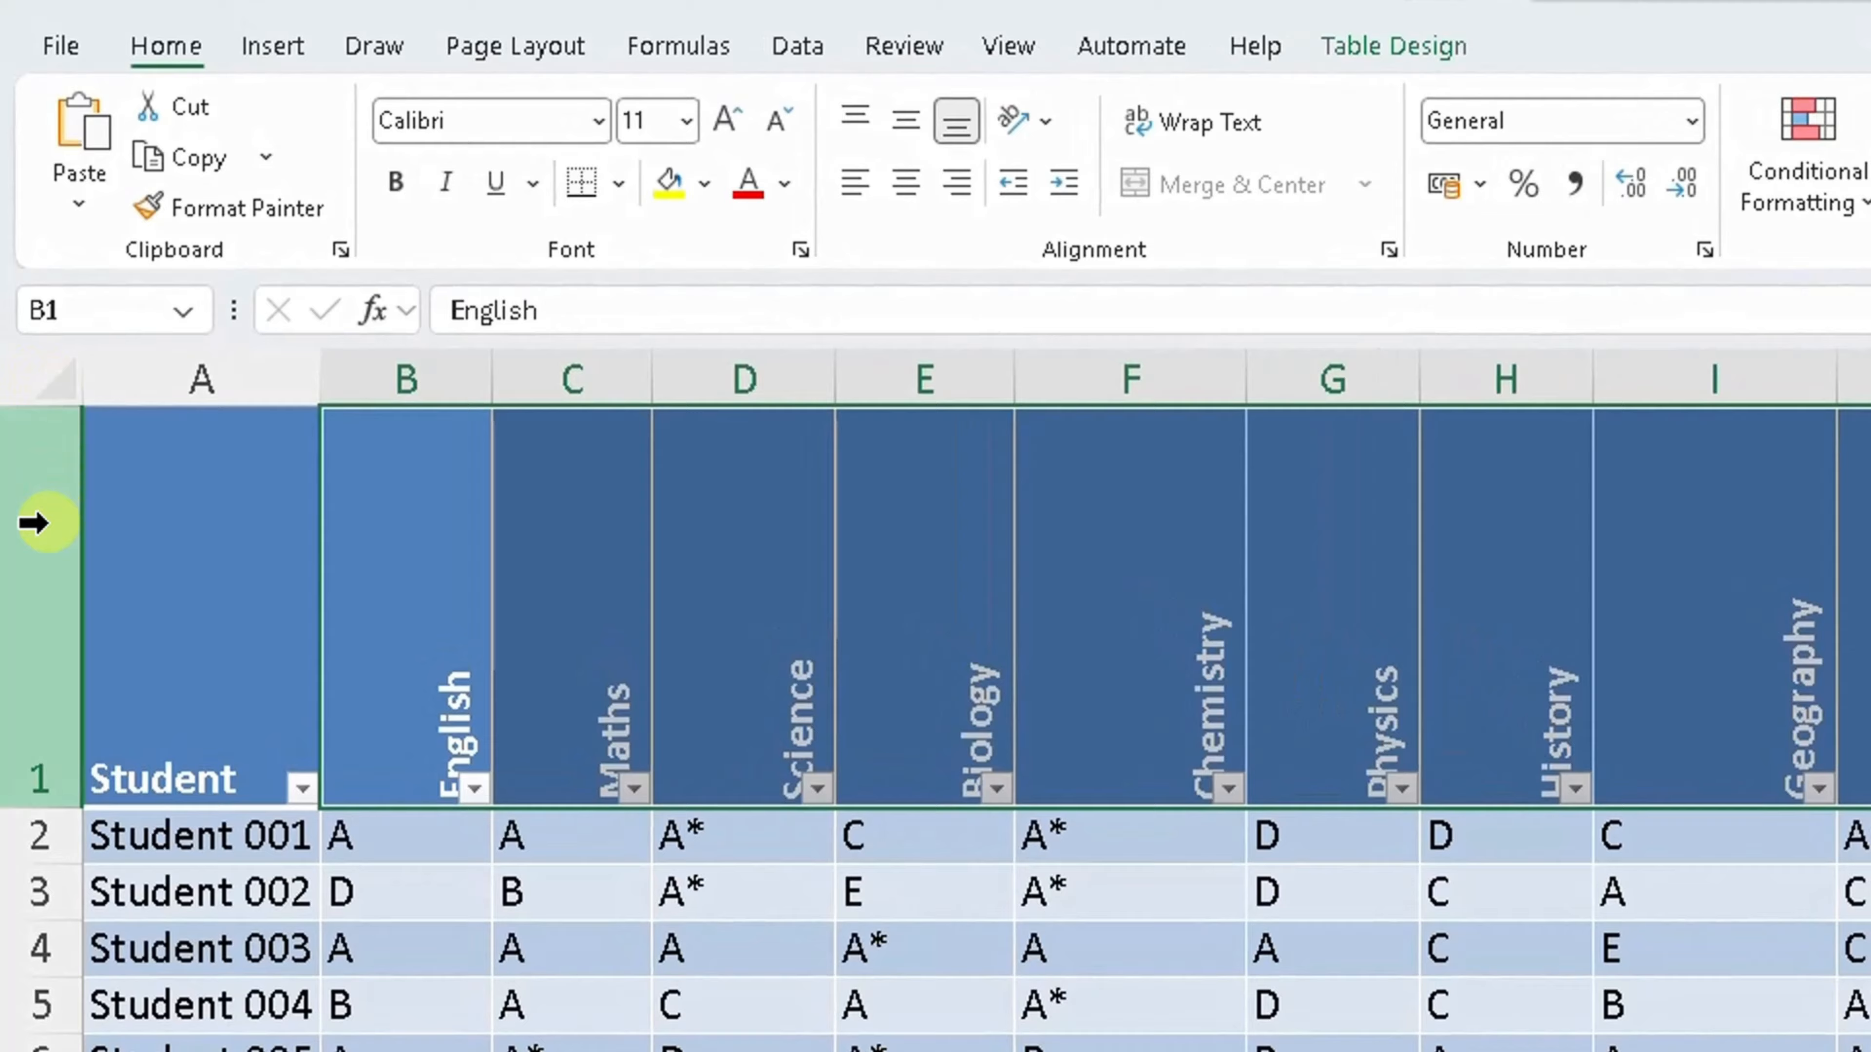
left_click(31, 376)
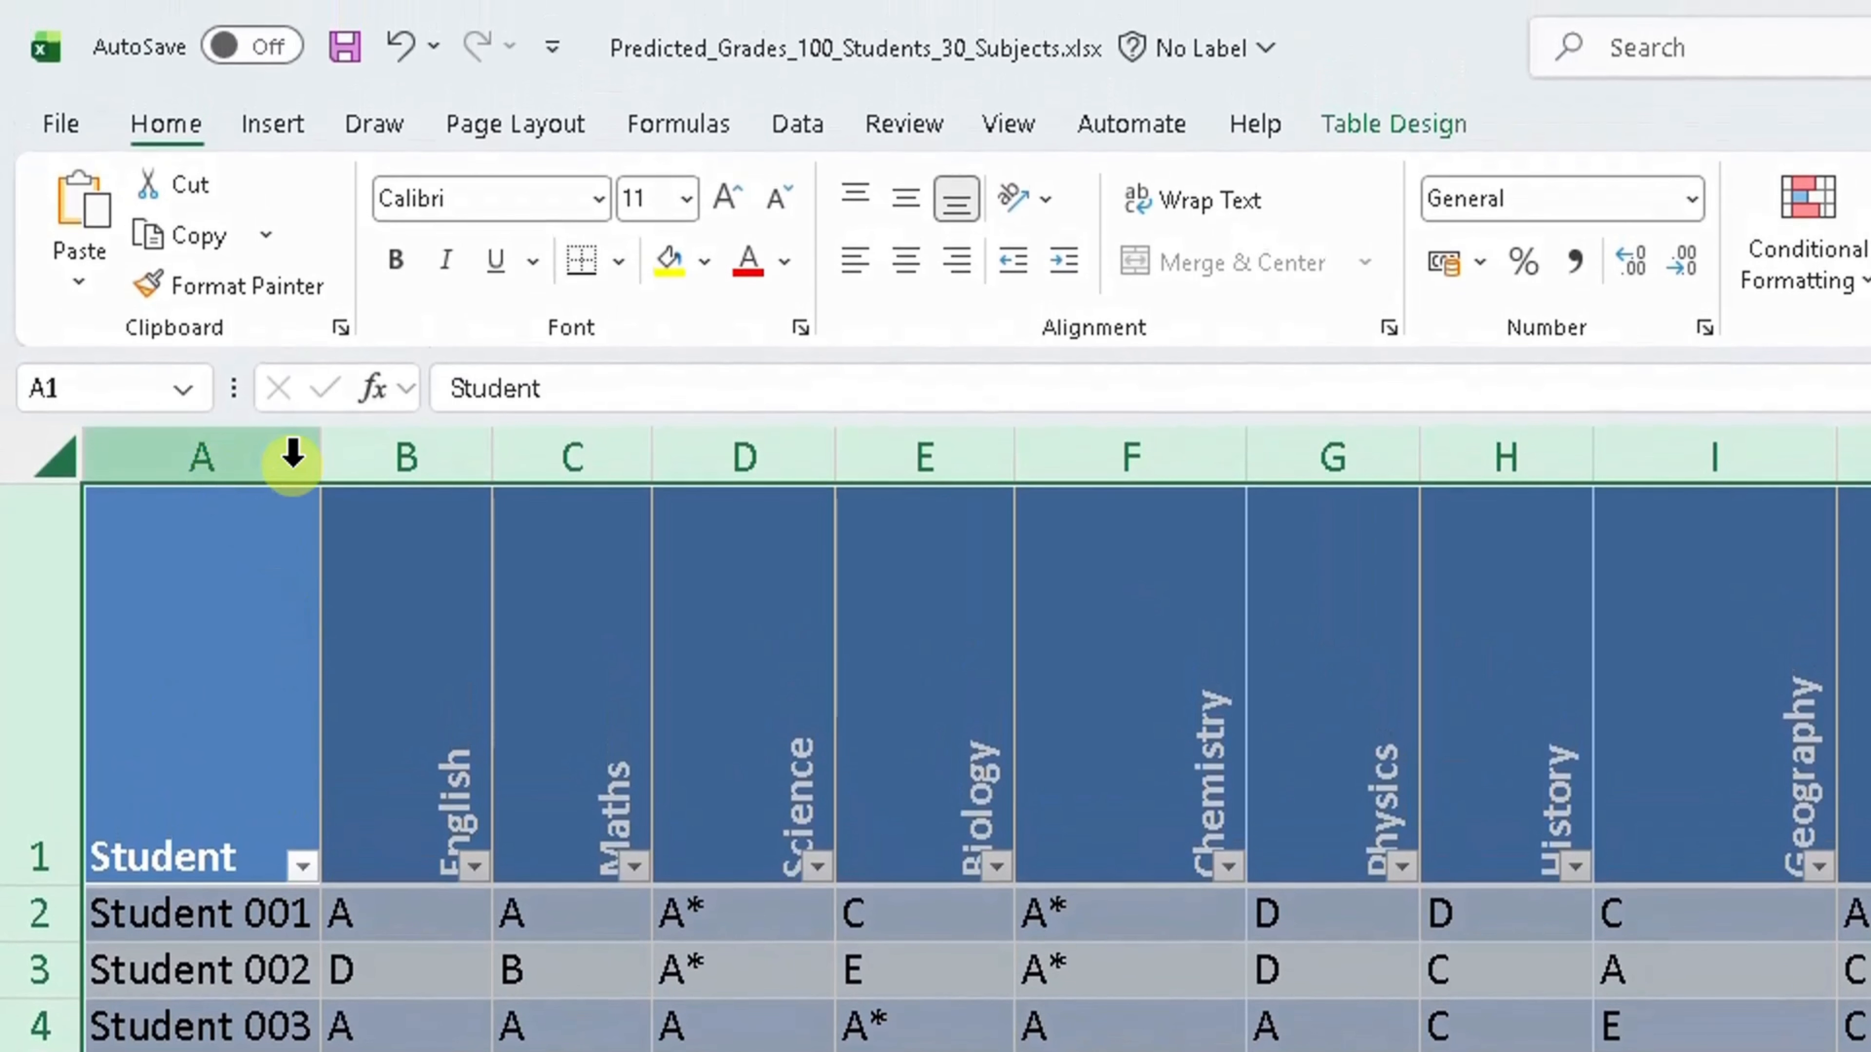
double_click(318, 460)
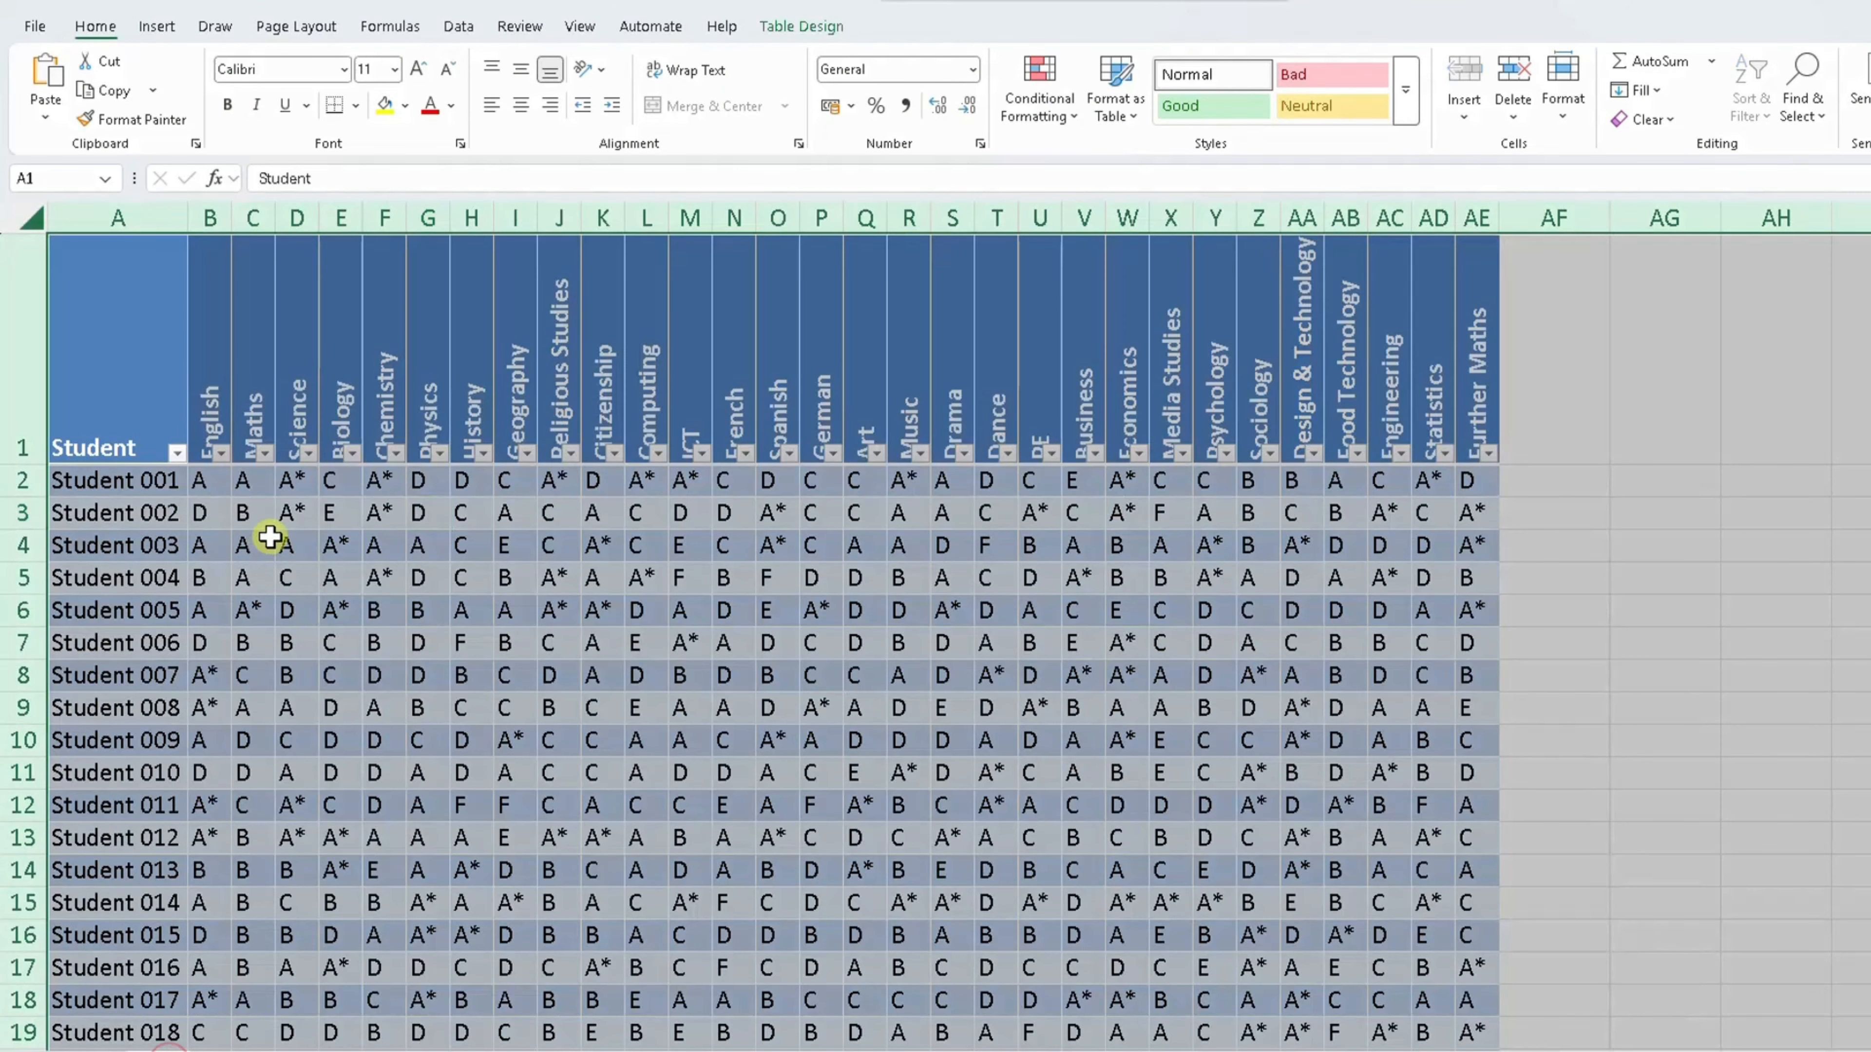
- Vertically centre the text of the subject headers in B1:AE1 with Middle Align
left_click_drag(216, 319, 1438, 311)
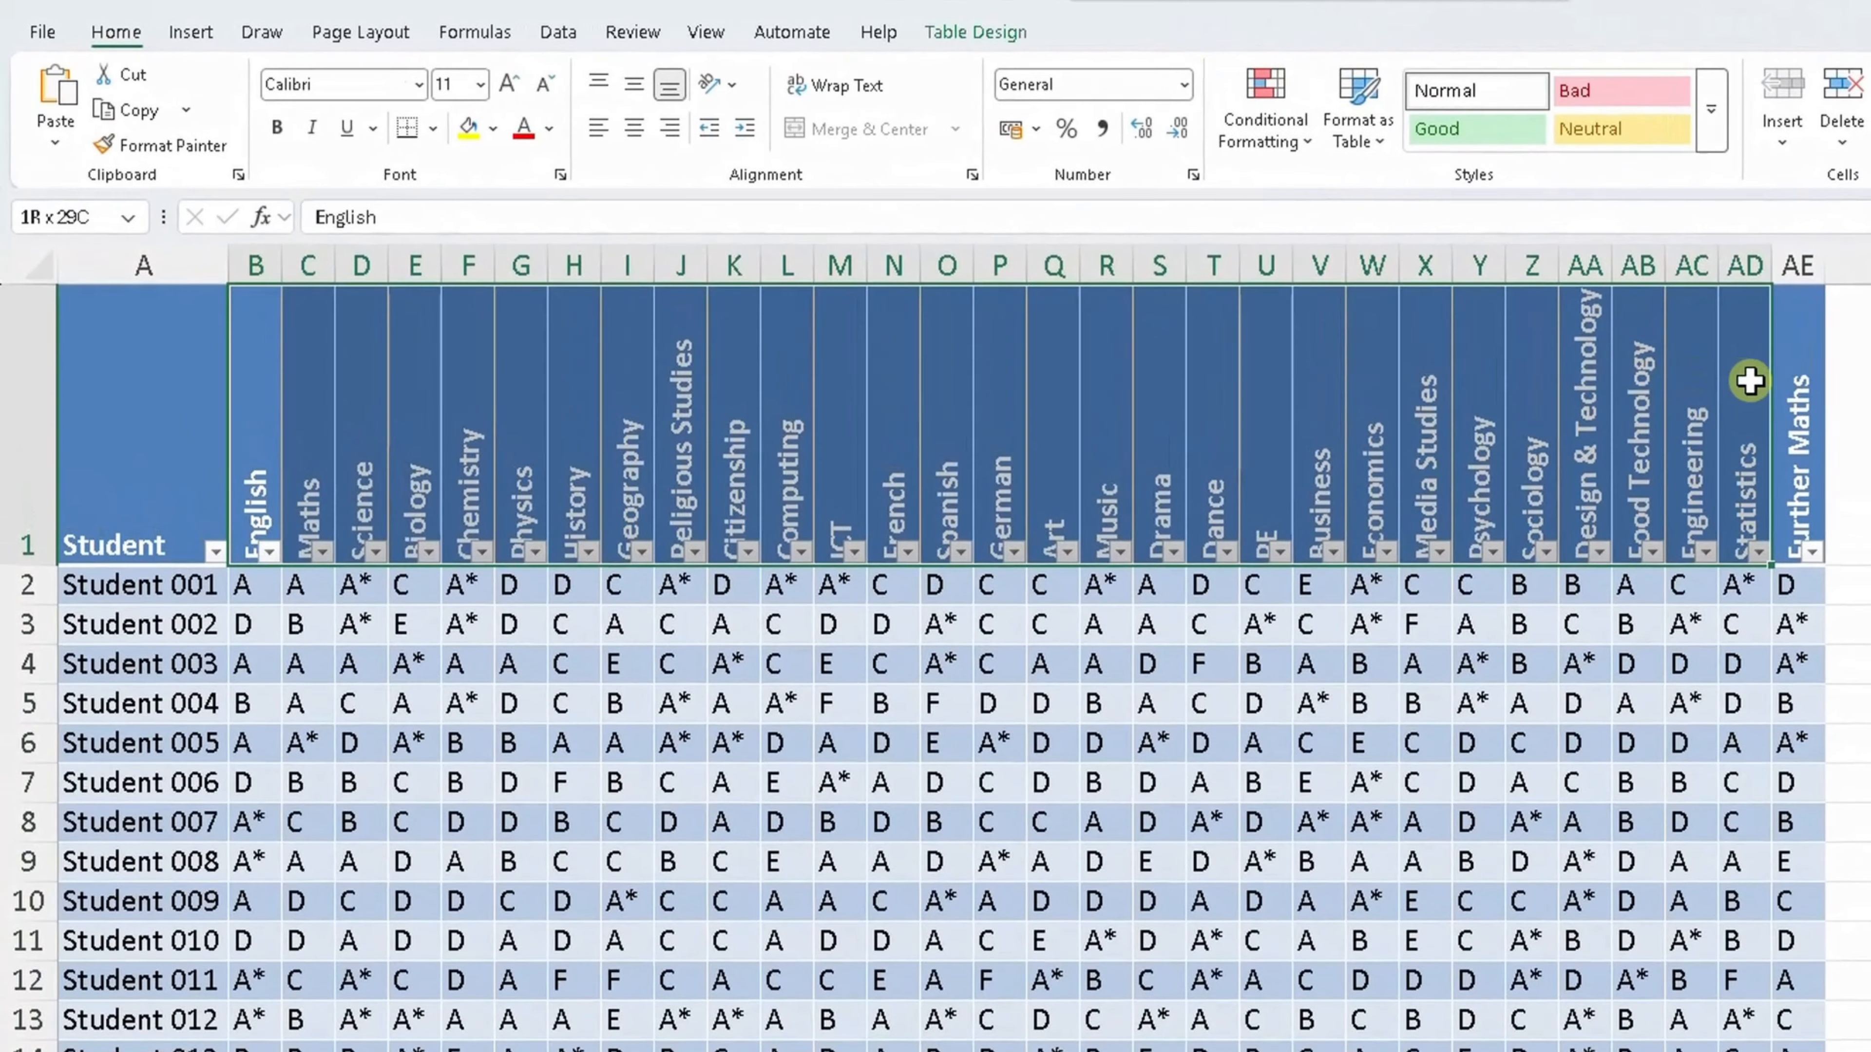
left_click_drag(1750, 381, 1776, 377)
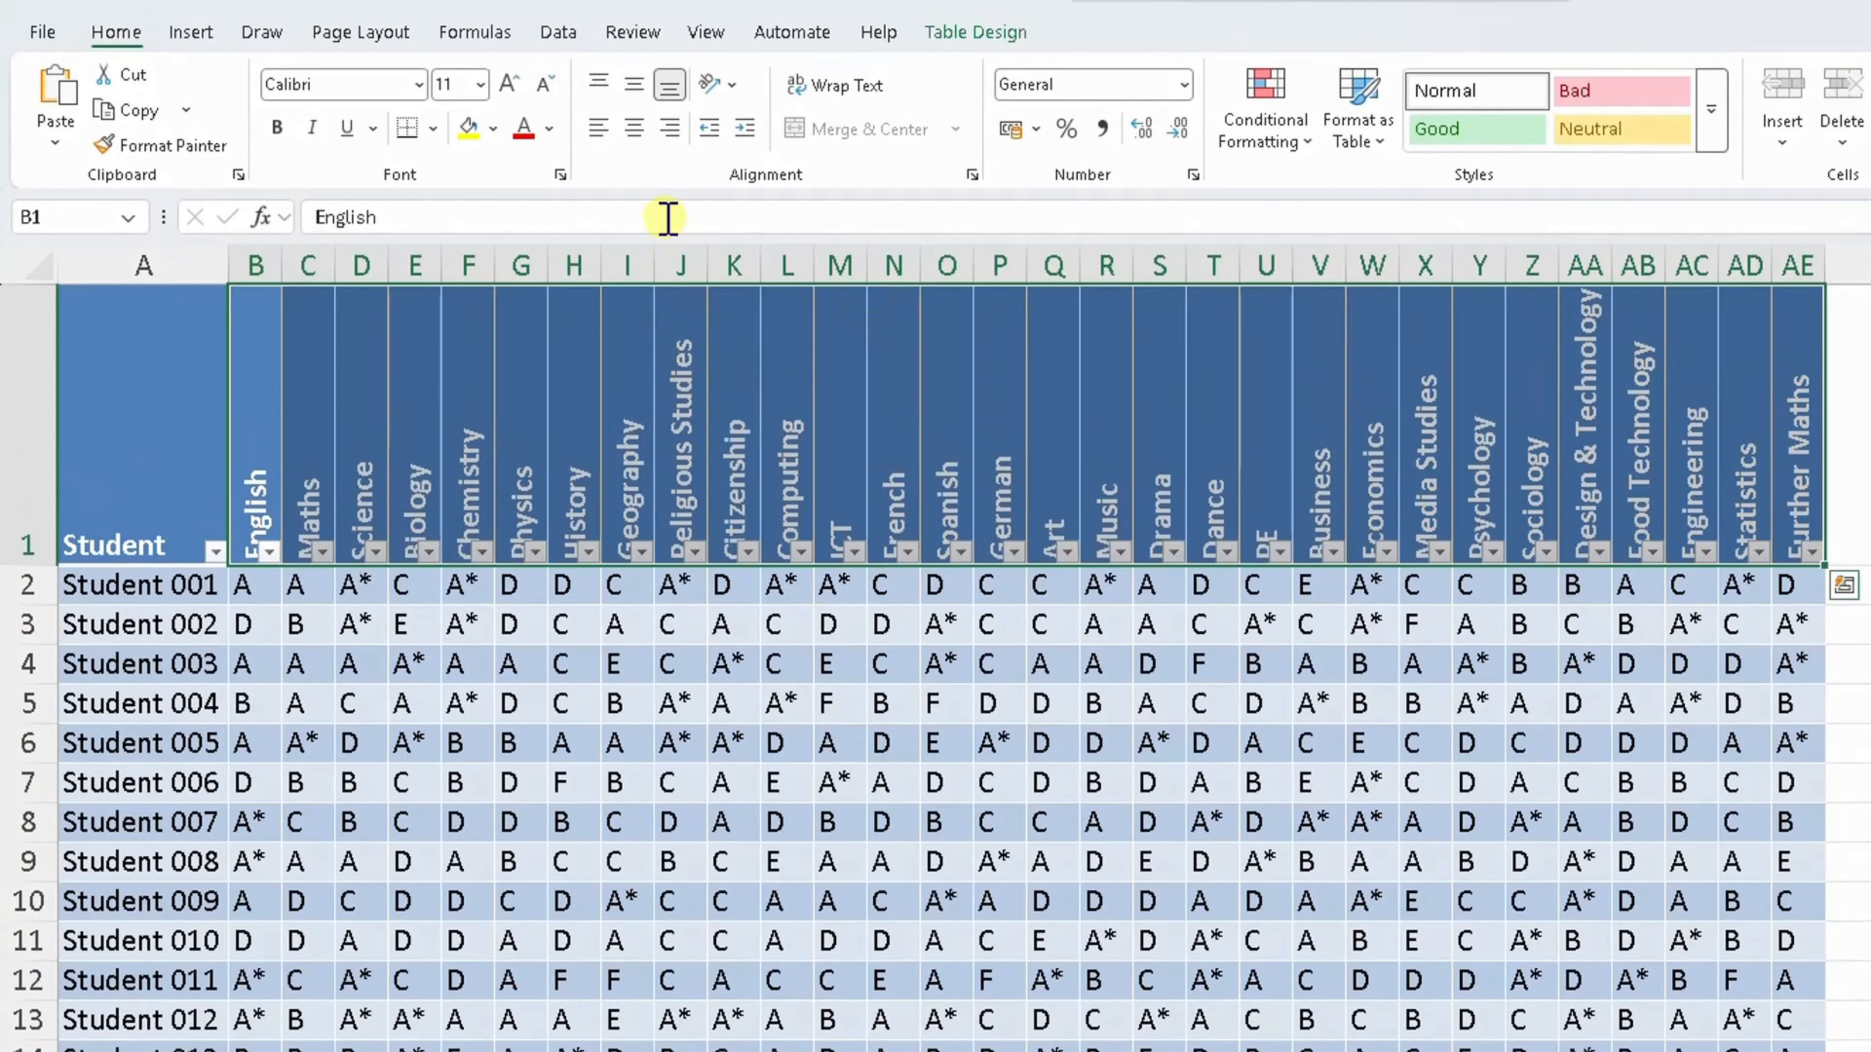
left_click(633, 87)
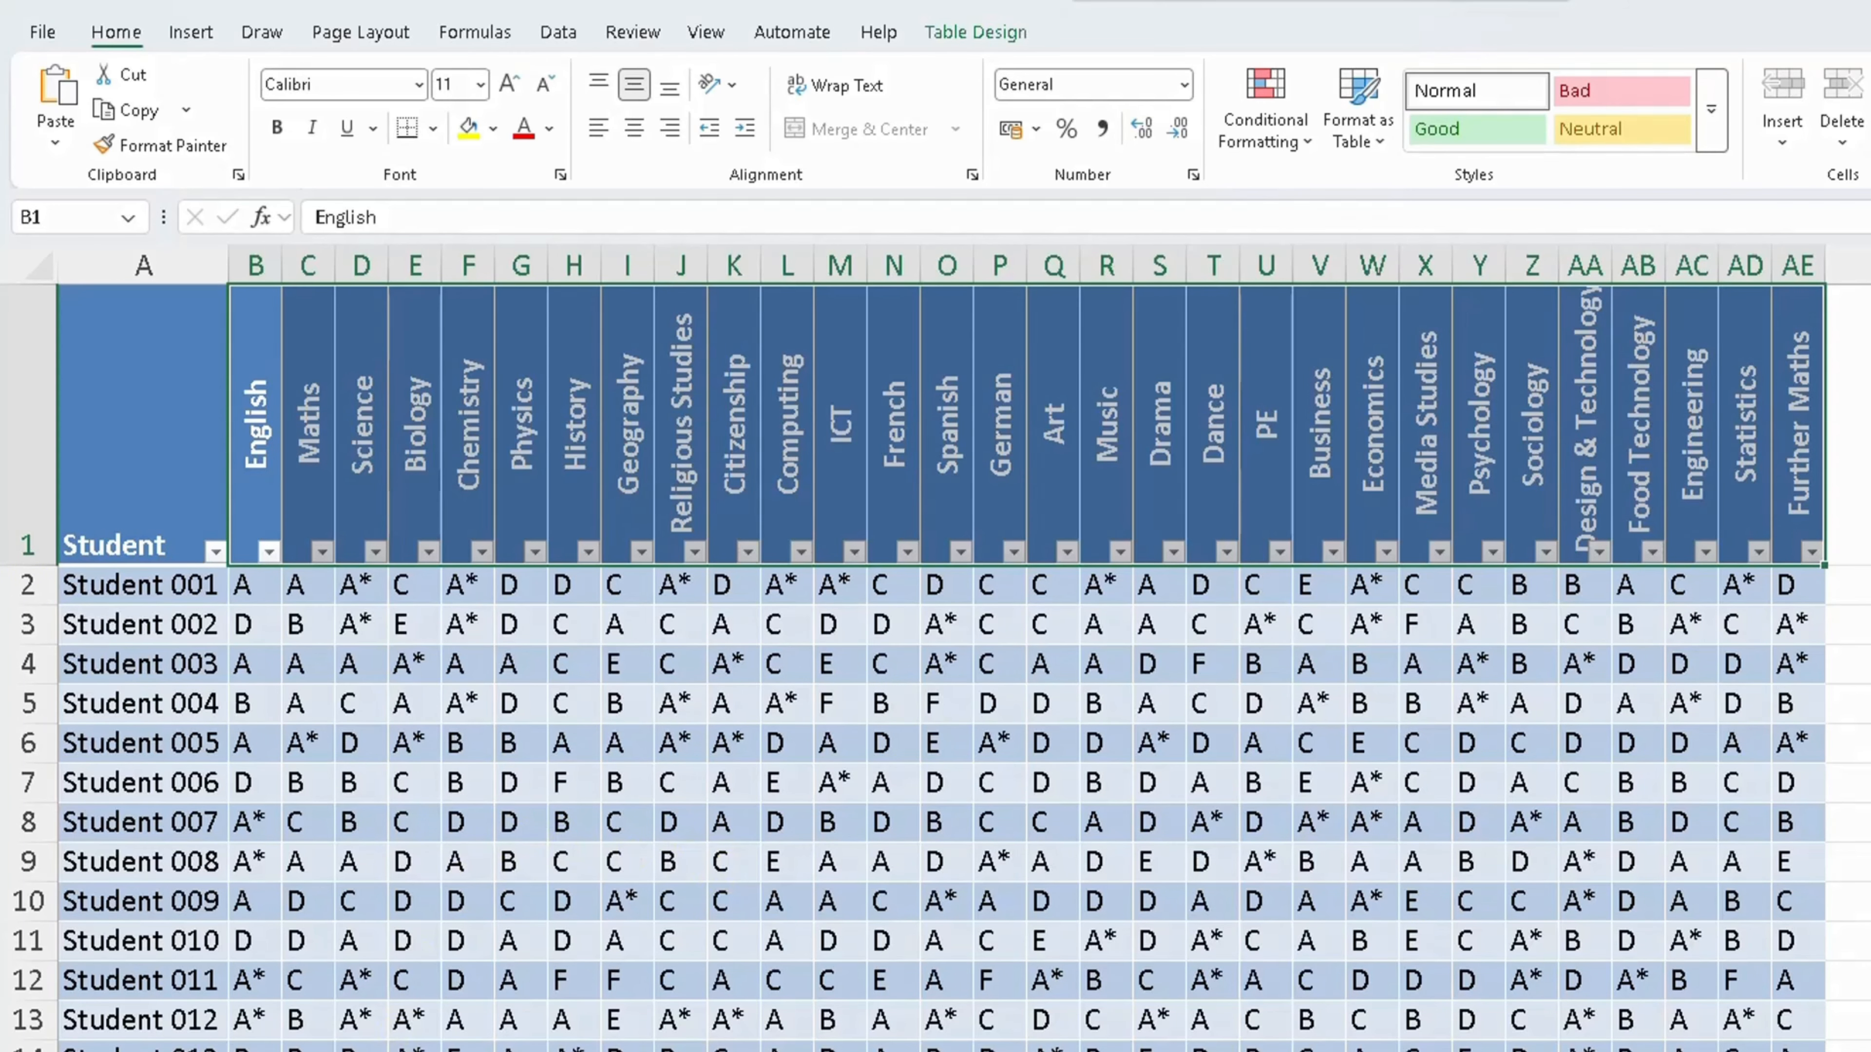
- Filter the Student column to show only Student 004, and clear that filter after viewing the grades
scroll(651, 860, "down", 8)
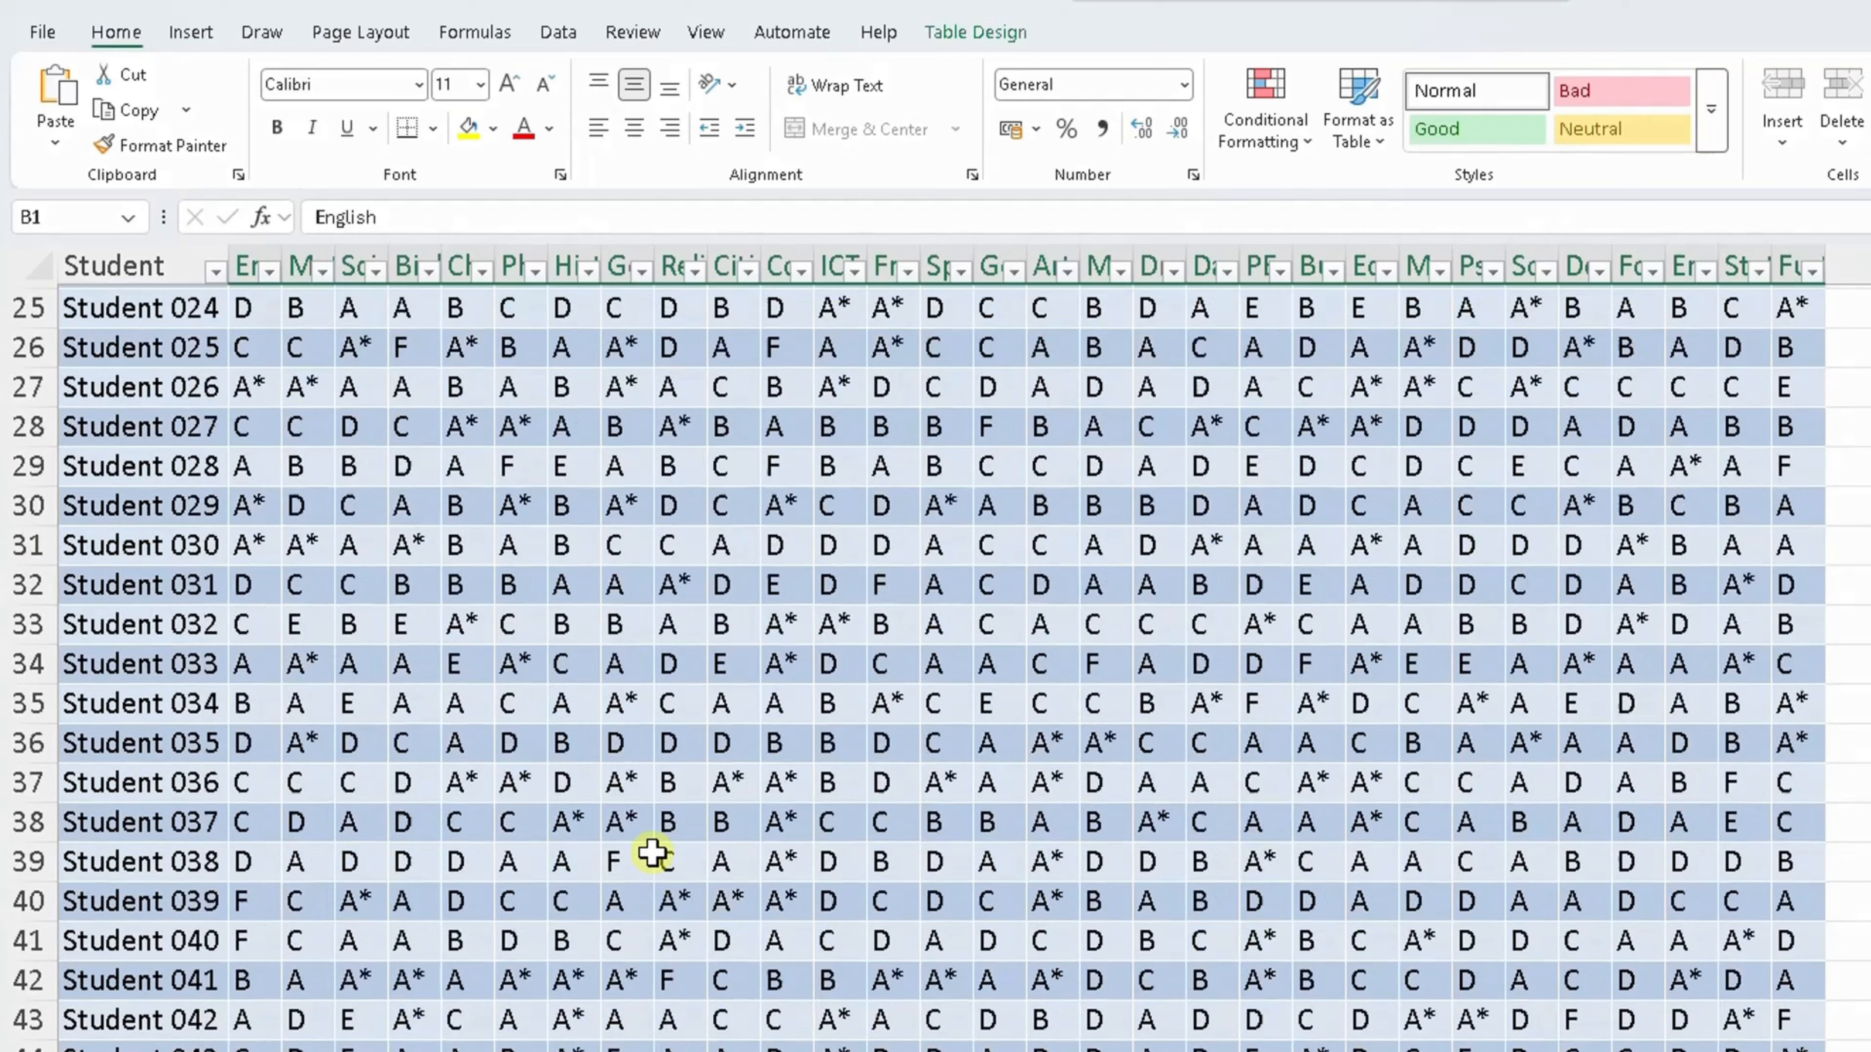
scroll(651, 857, "up", 8)
scroll(651, 855, "down", 6)
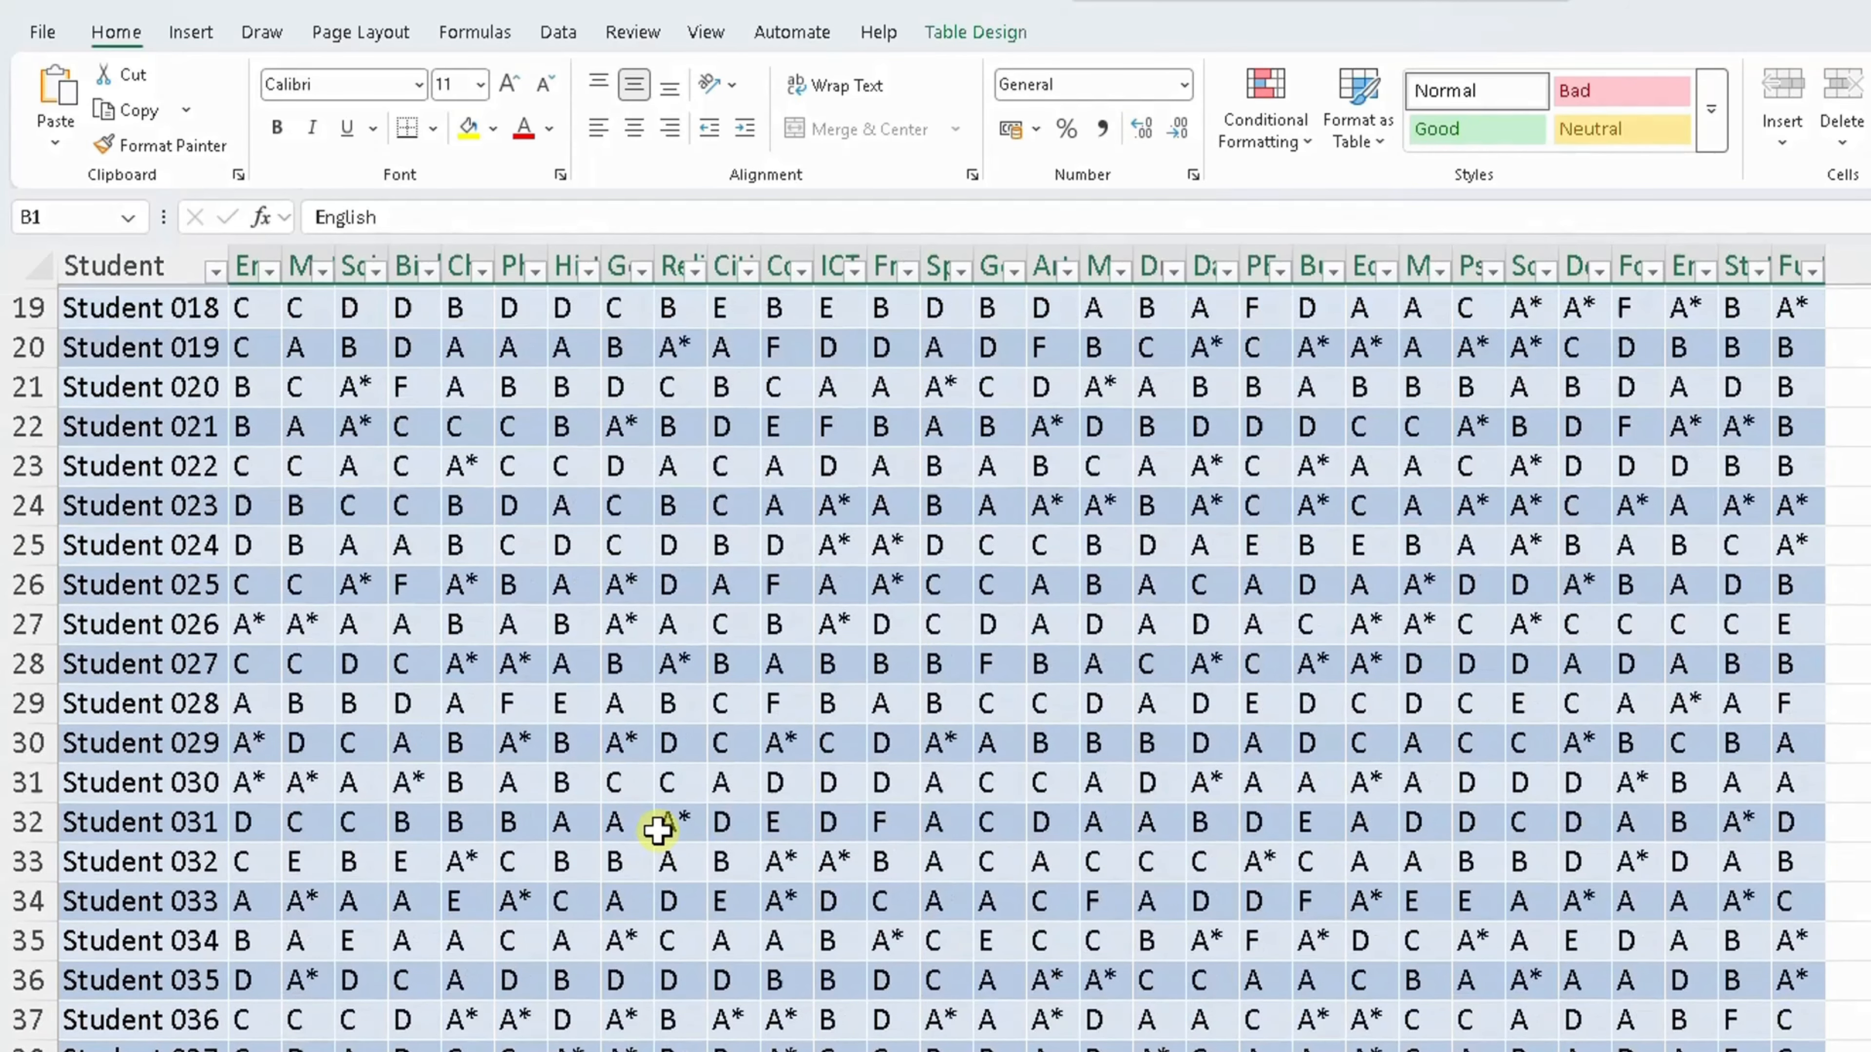
scroll(655, 829, "up", 6)
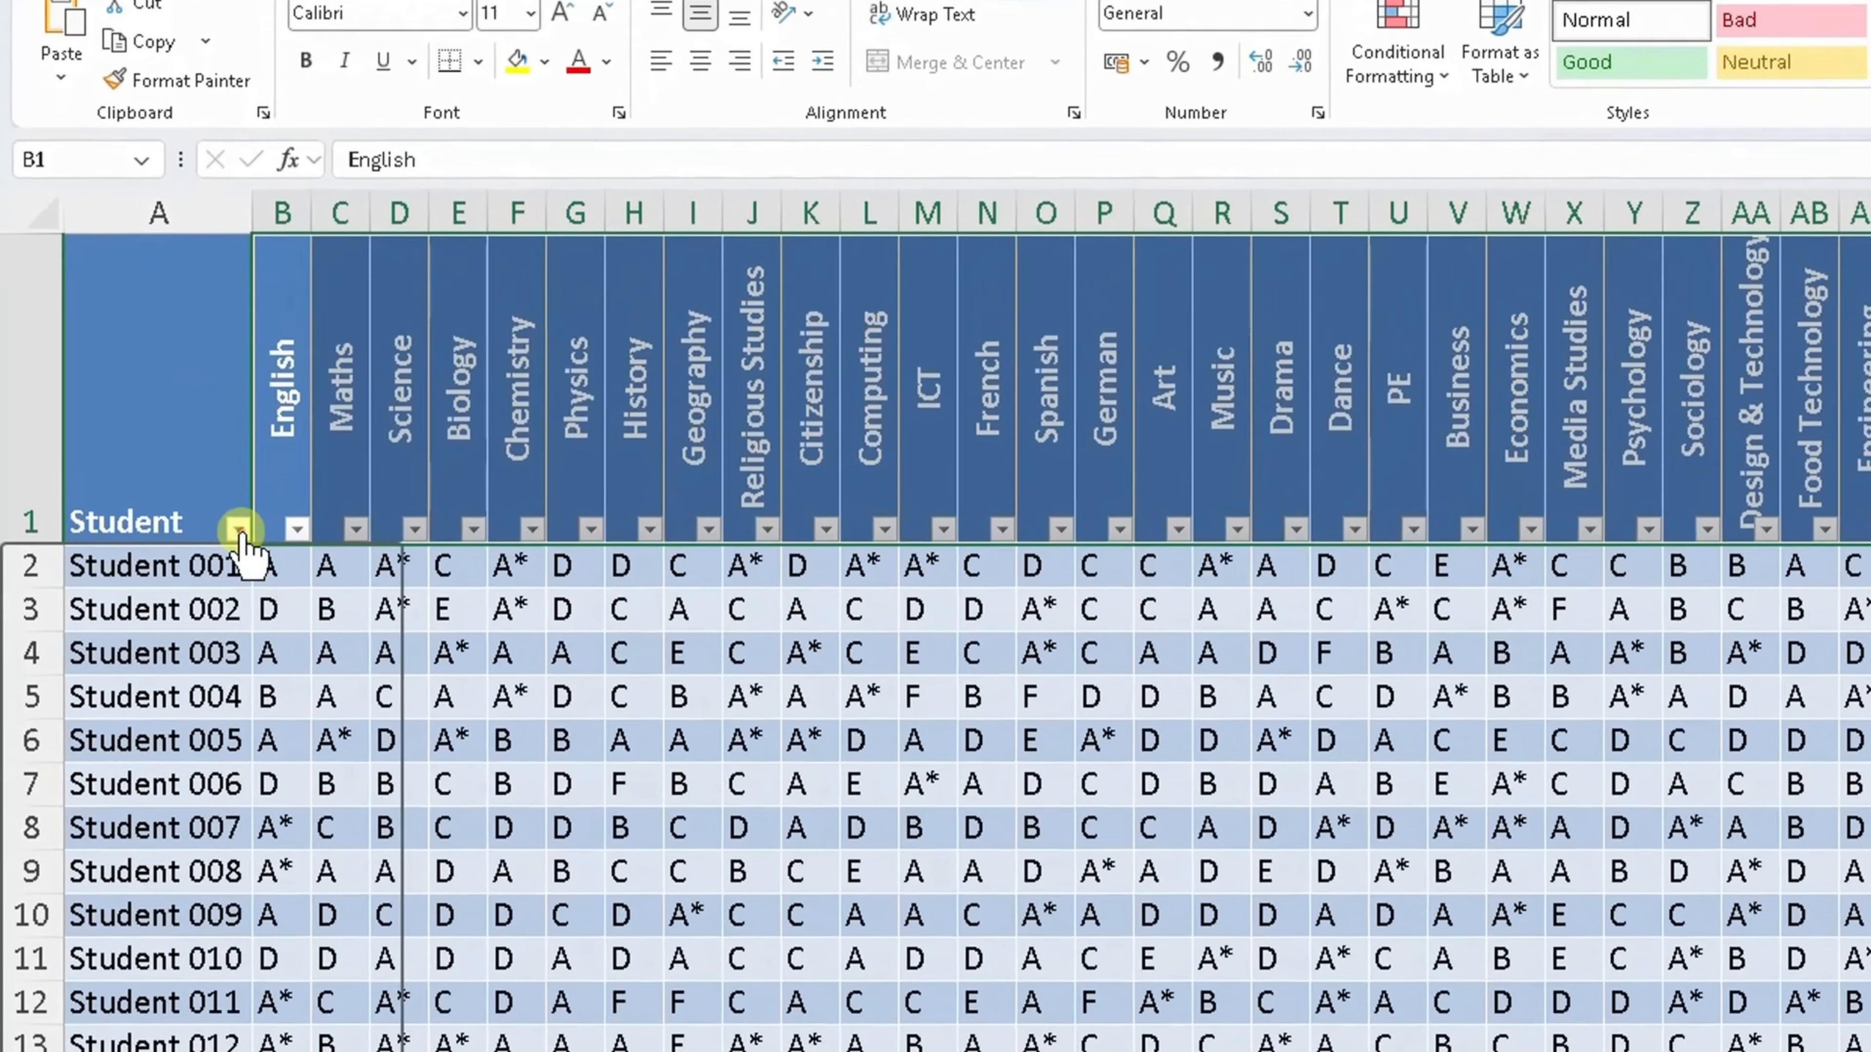
left_click(214, 551)
left_click(146, 920)
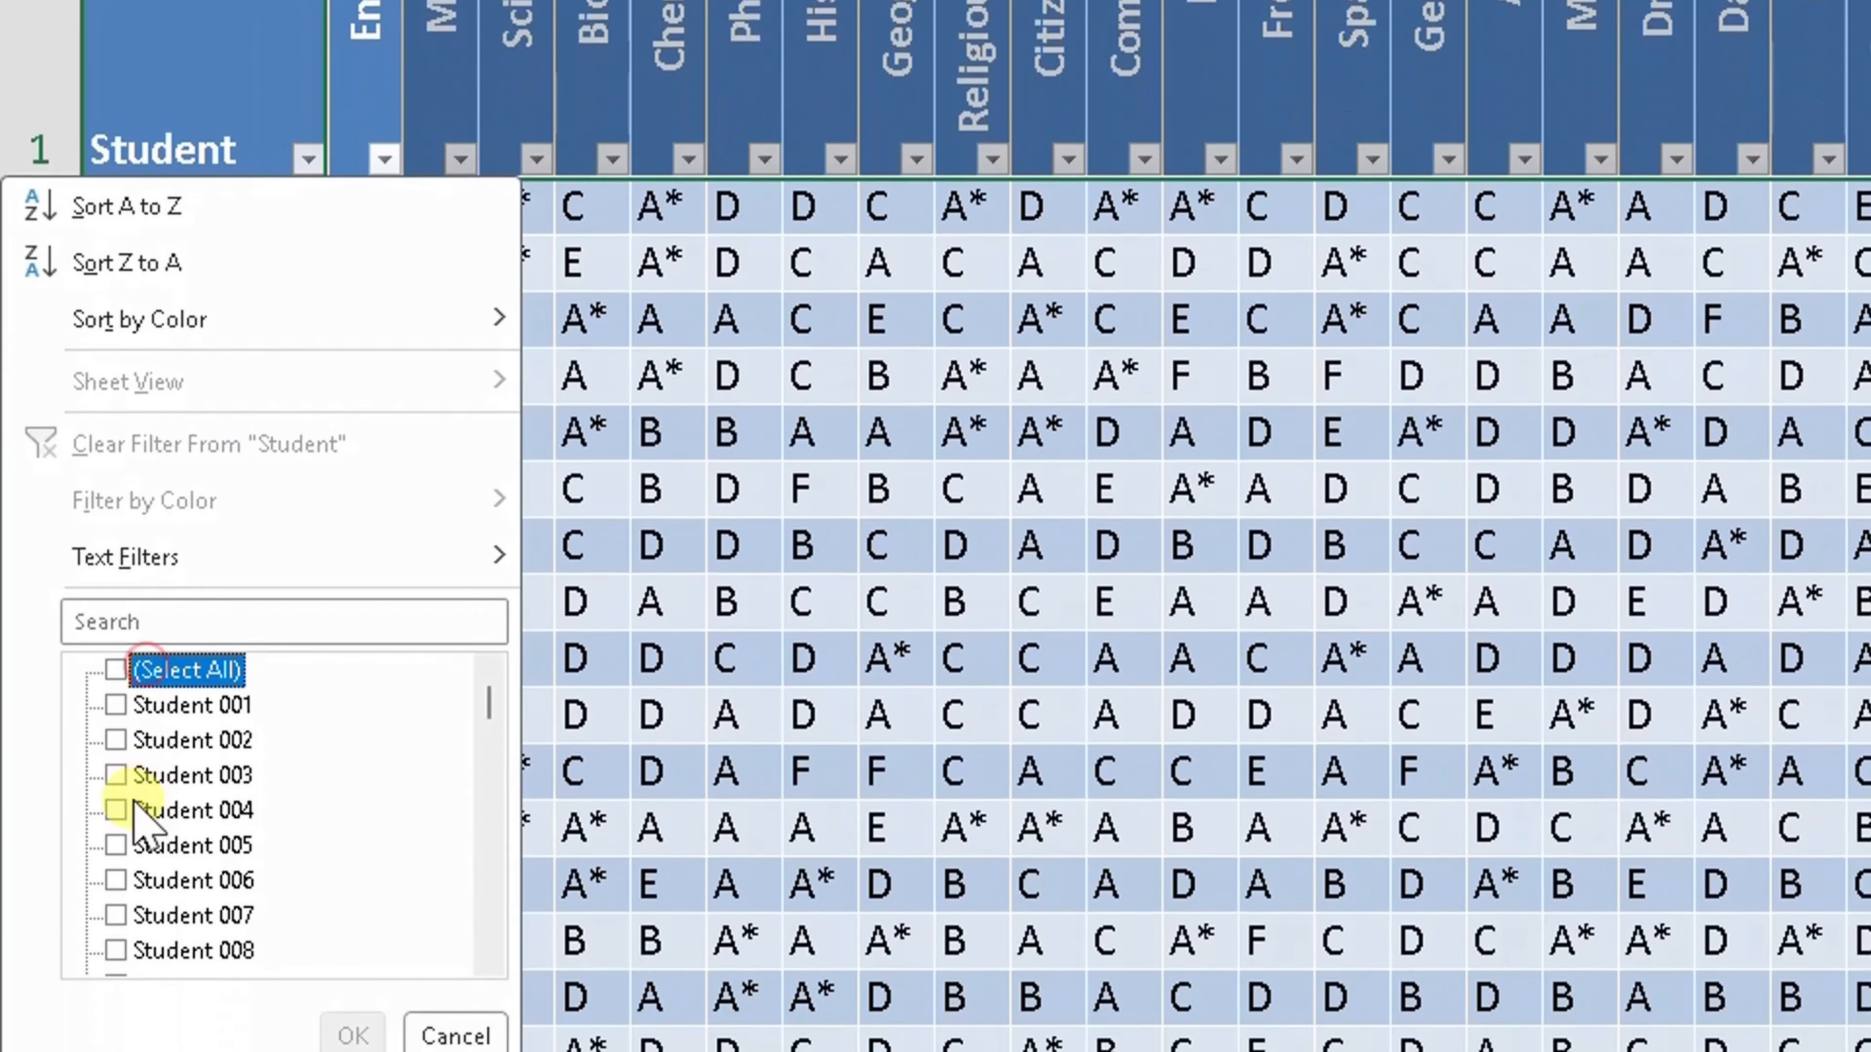
left_click(118, 807)
left_click(353, 985)
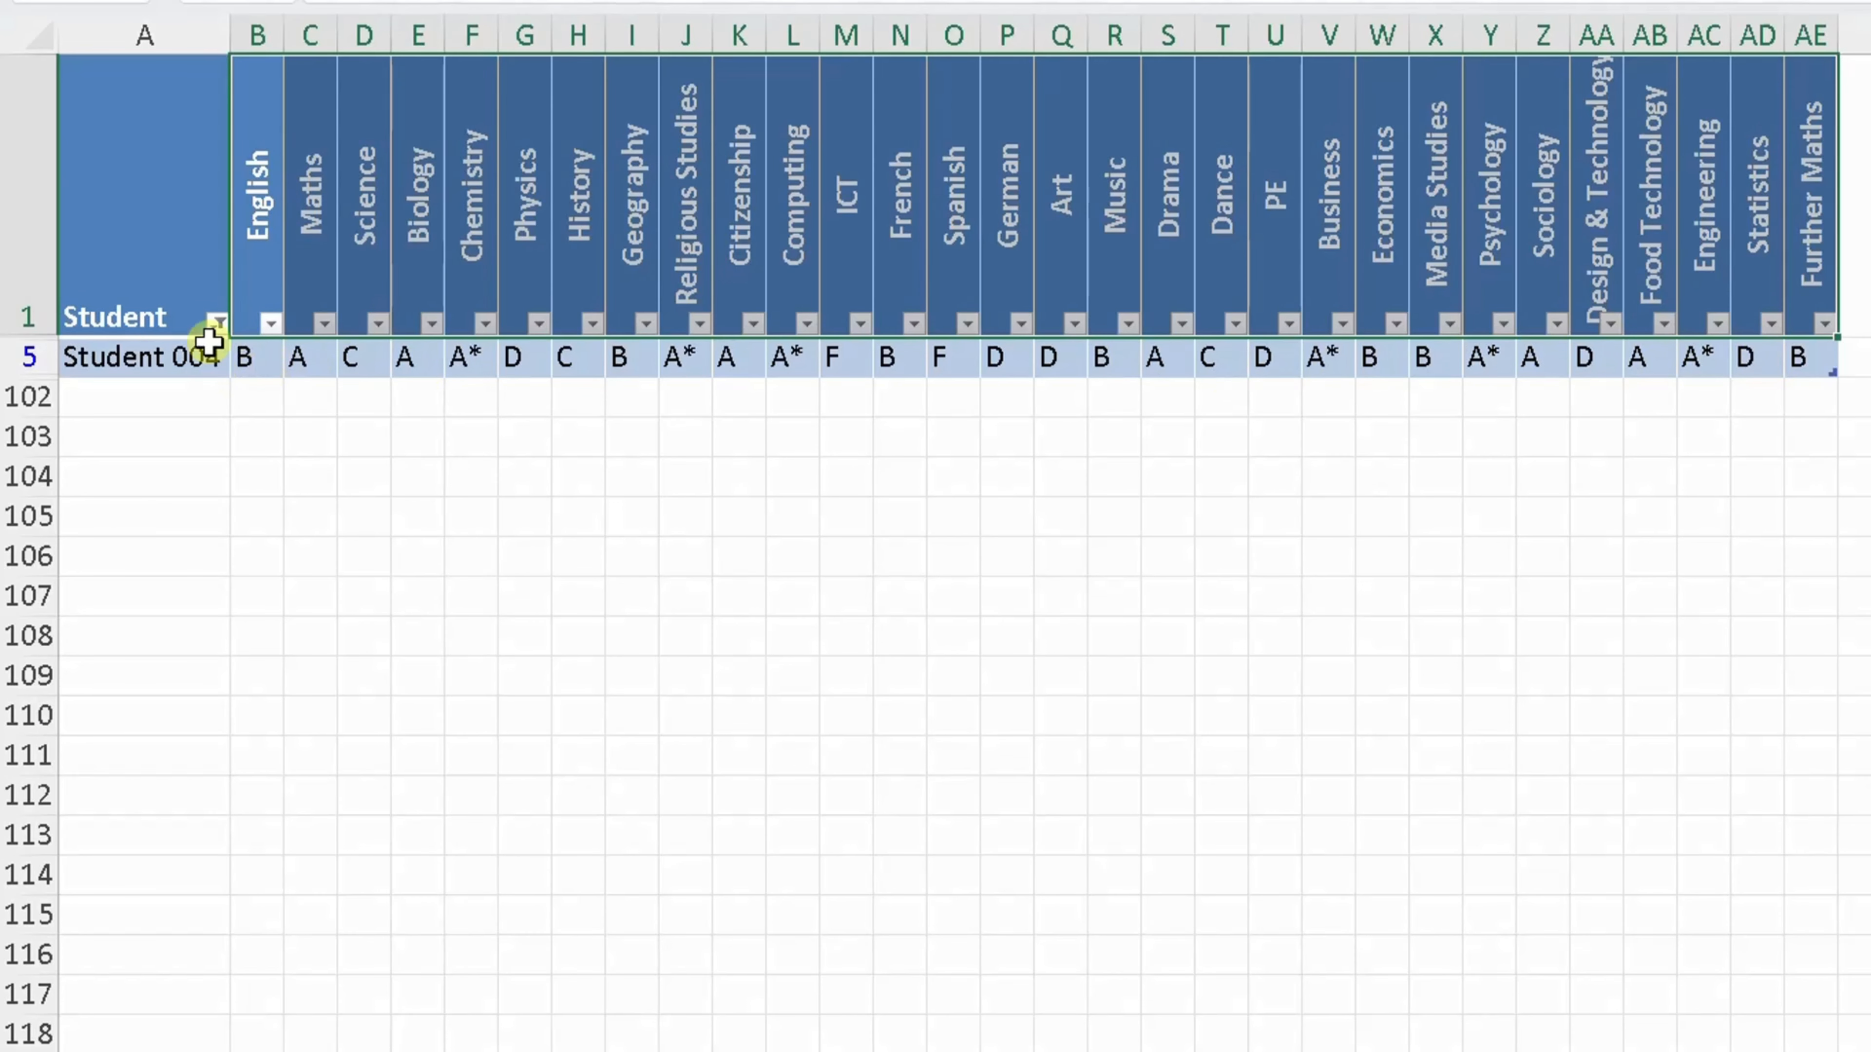
left_click(217, 322)
left_click(140, 516)
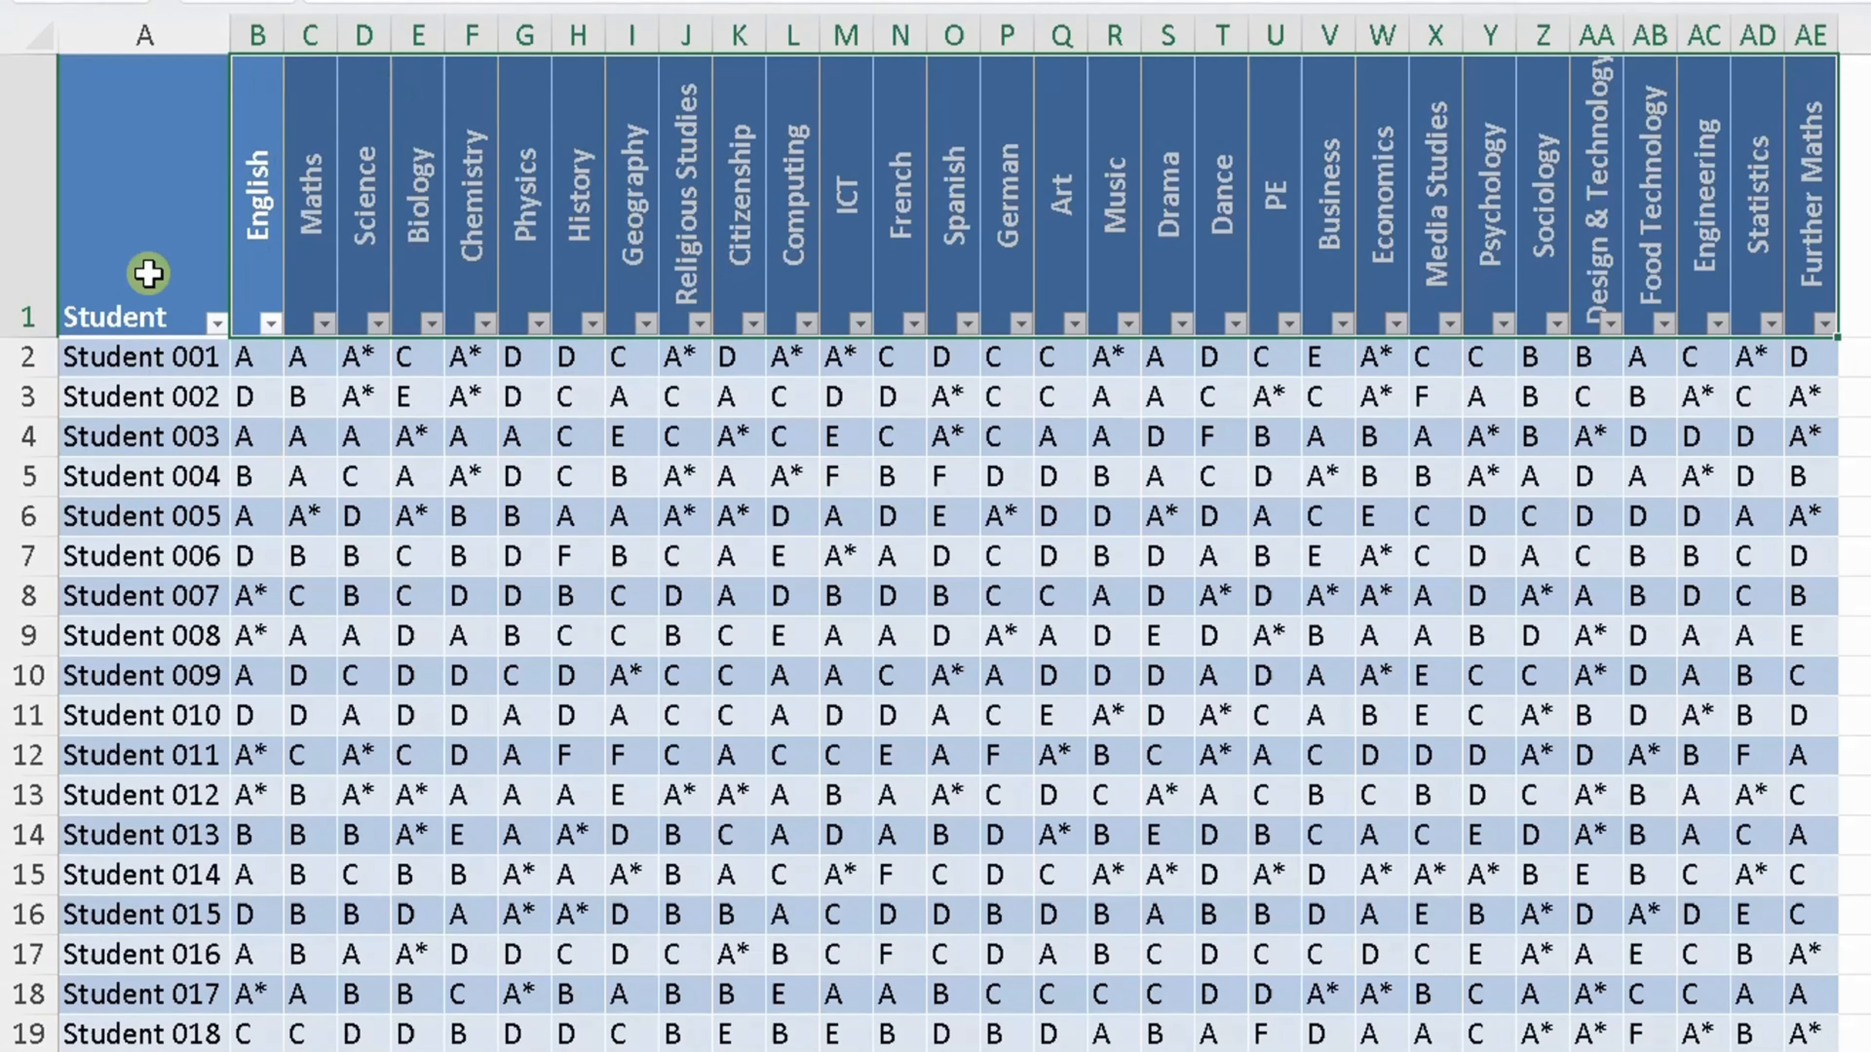
- Restyle the table, trying a purple Light style first and settling on the purple banded style in the second Medium row
left_click(621, 434)
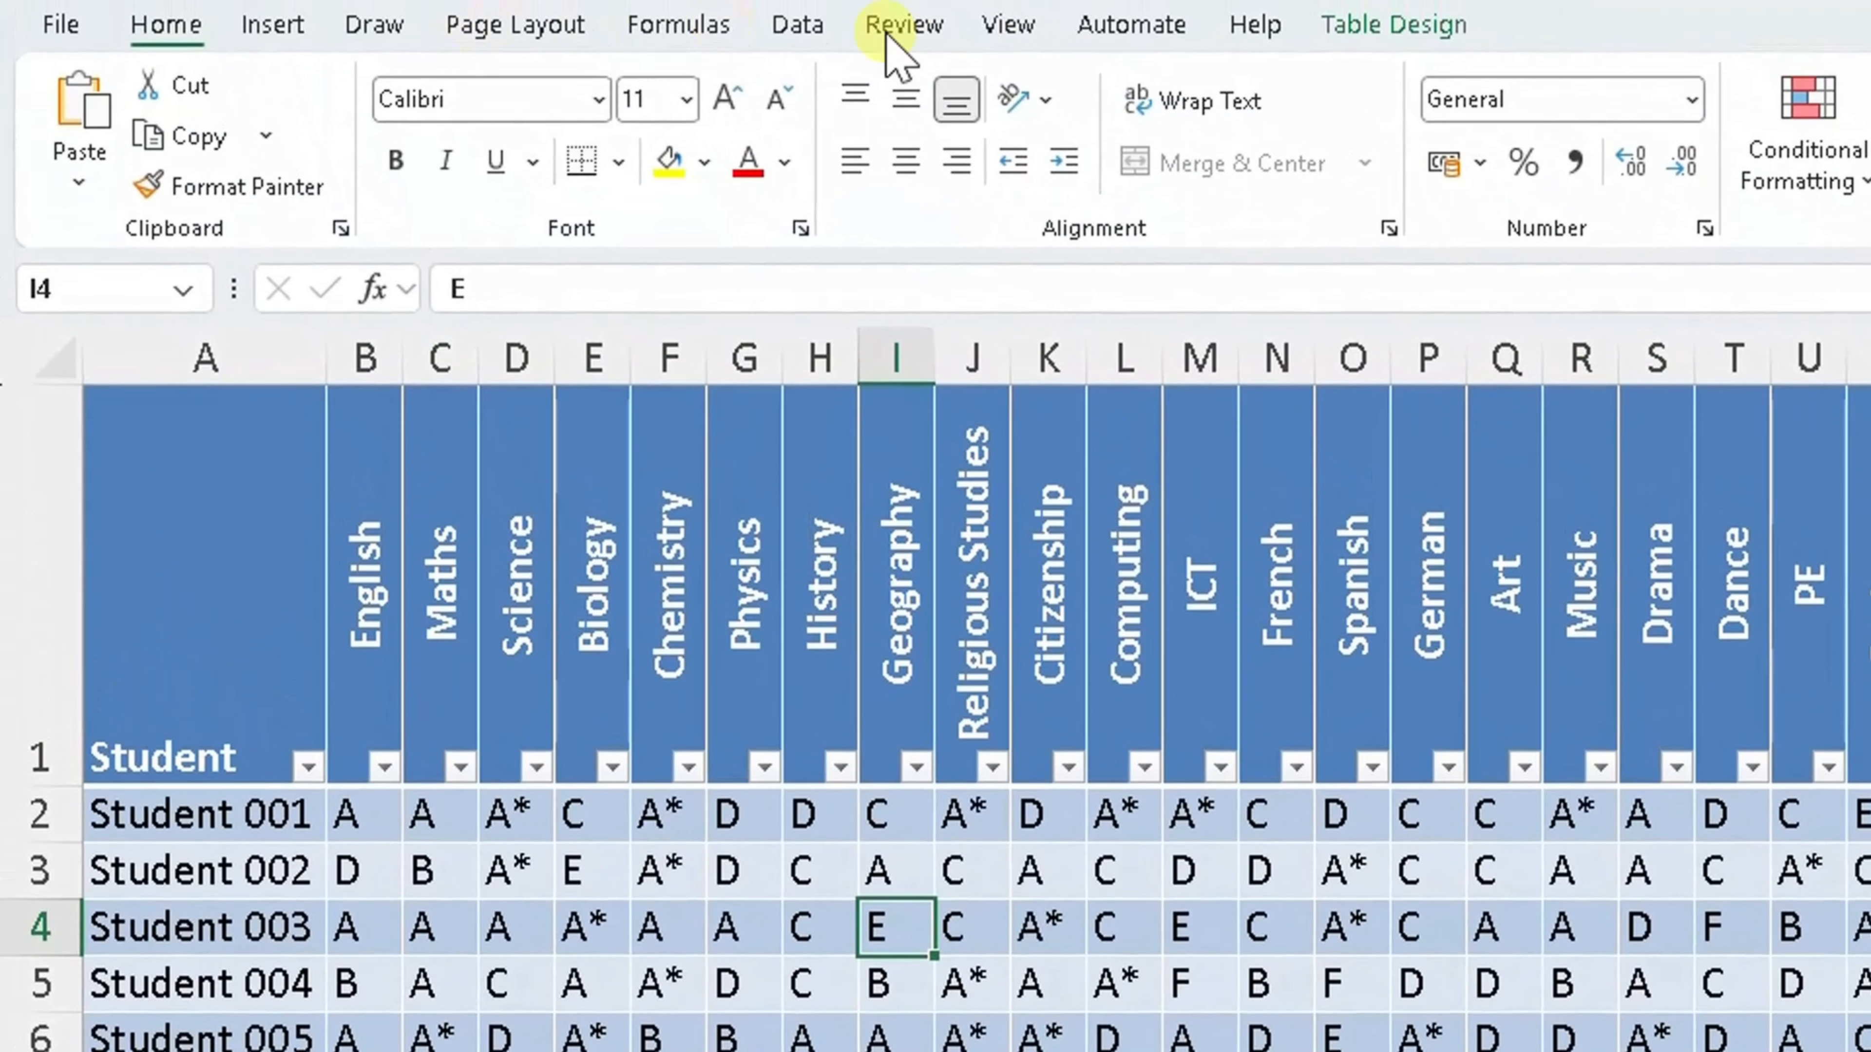
left_click(1376, 30)
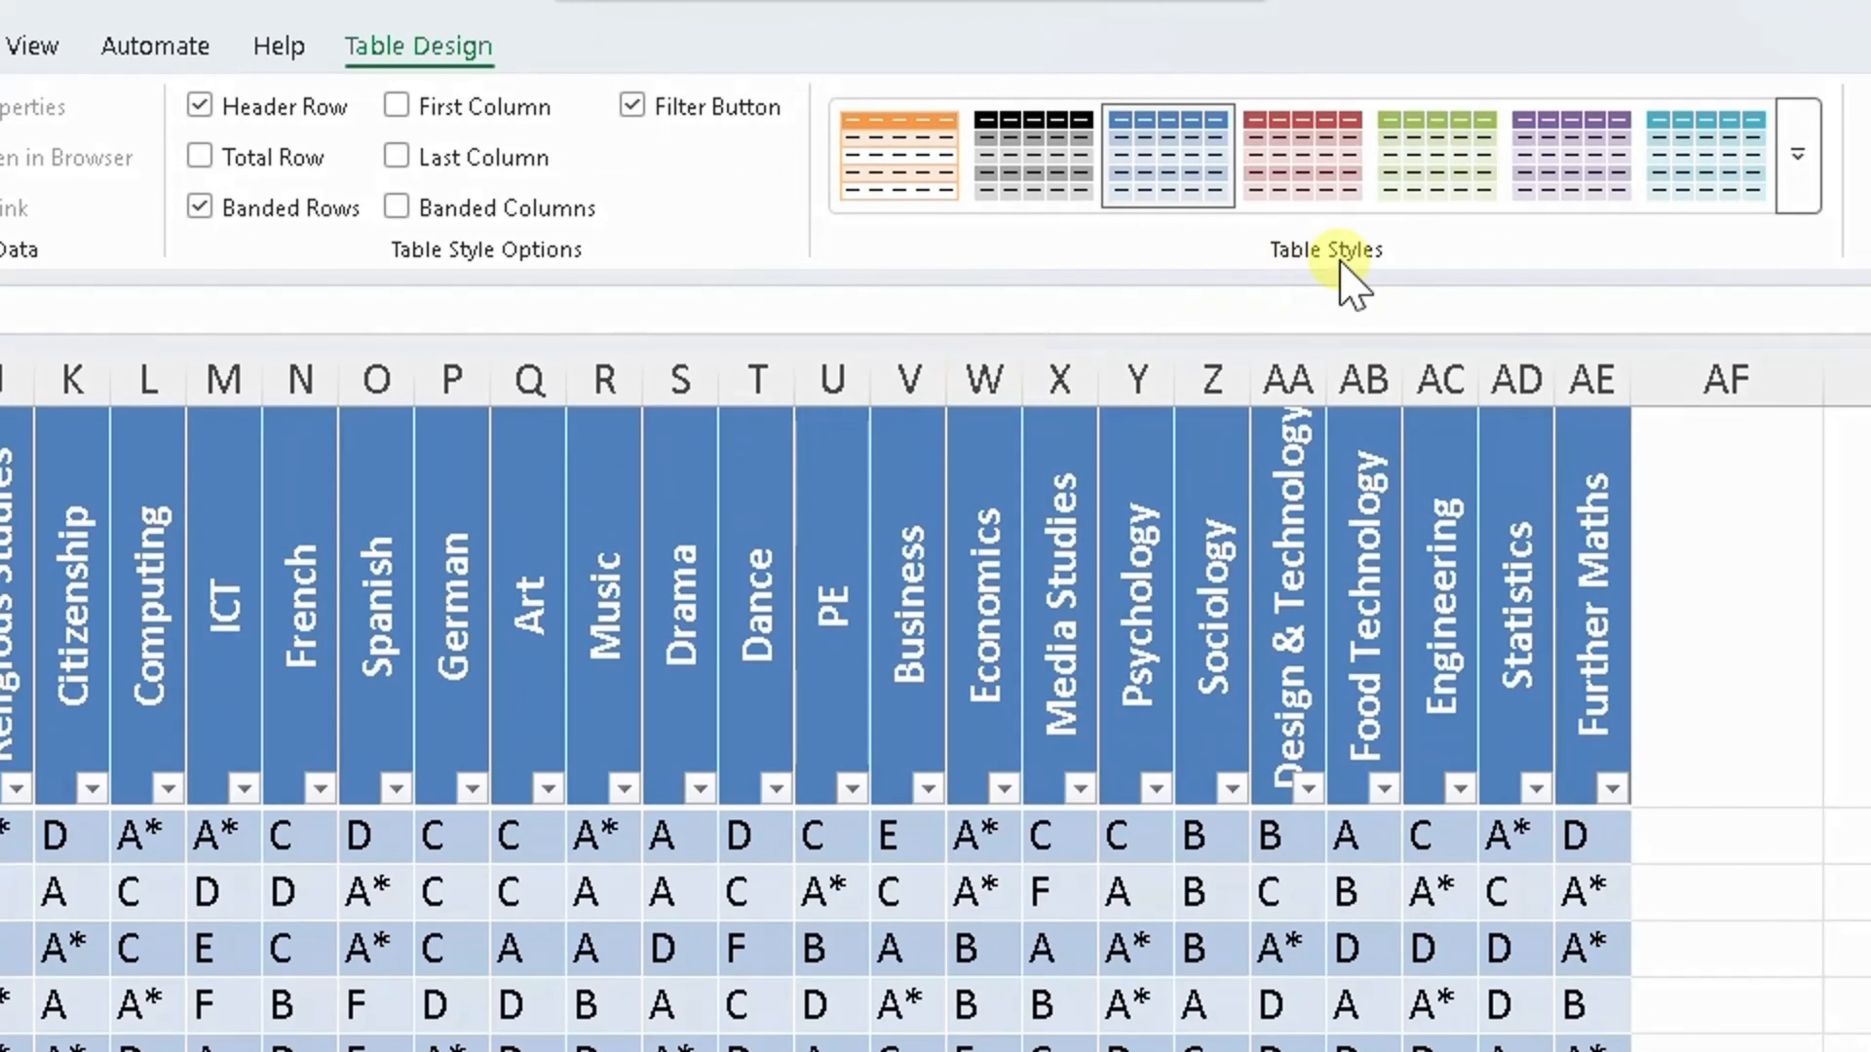
left_click(1798, 188)
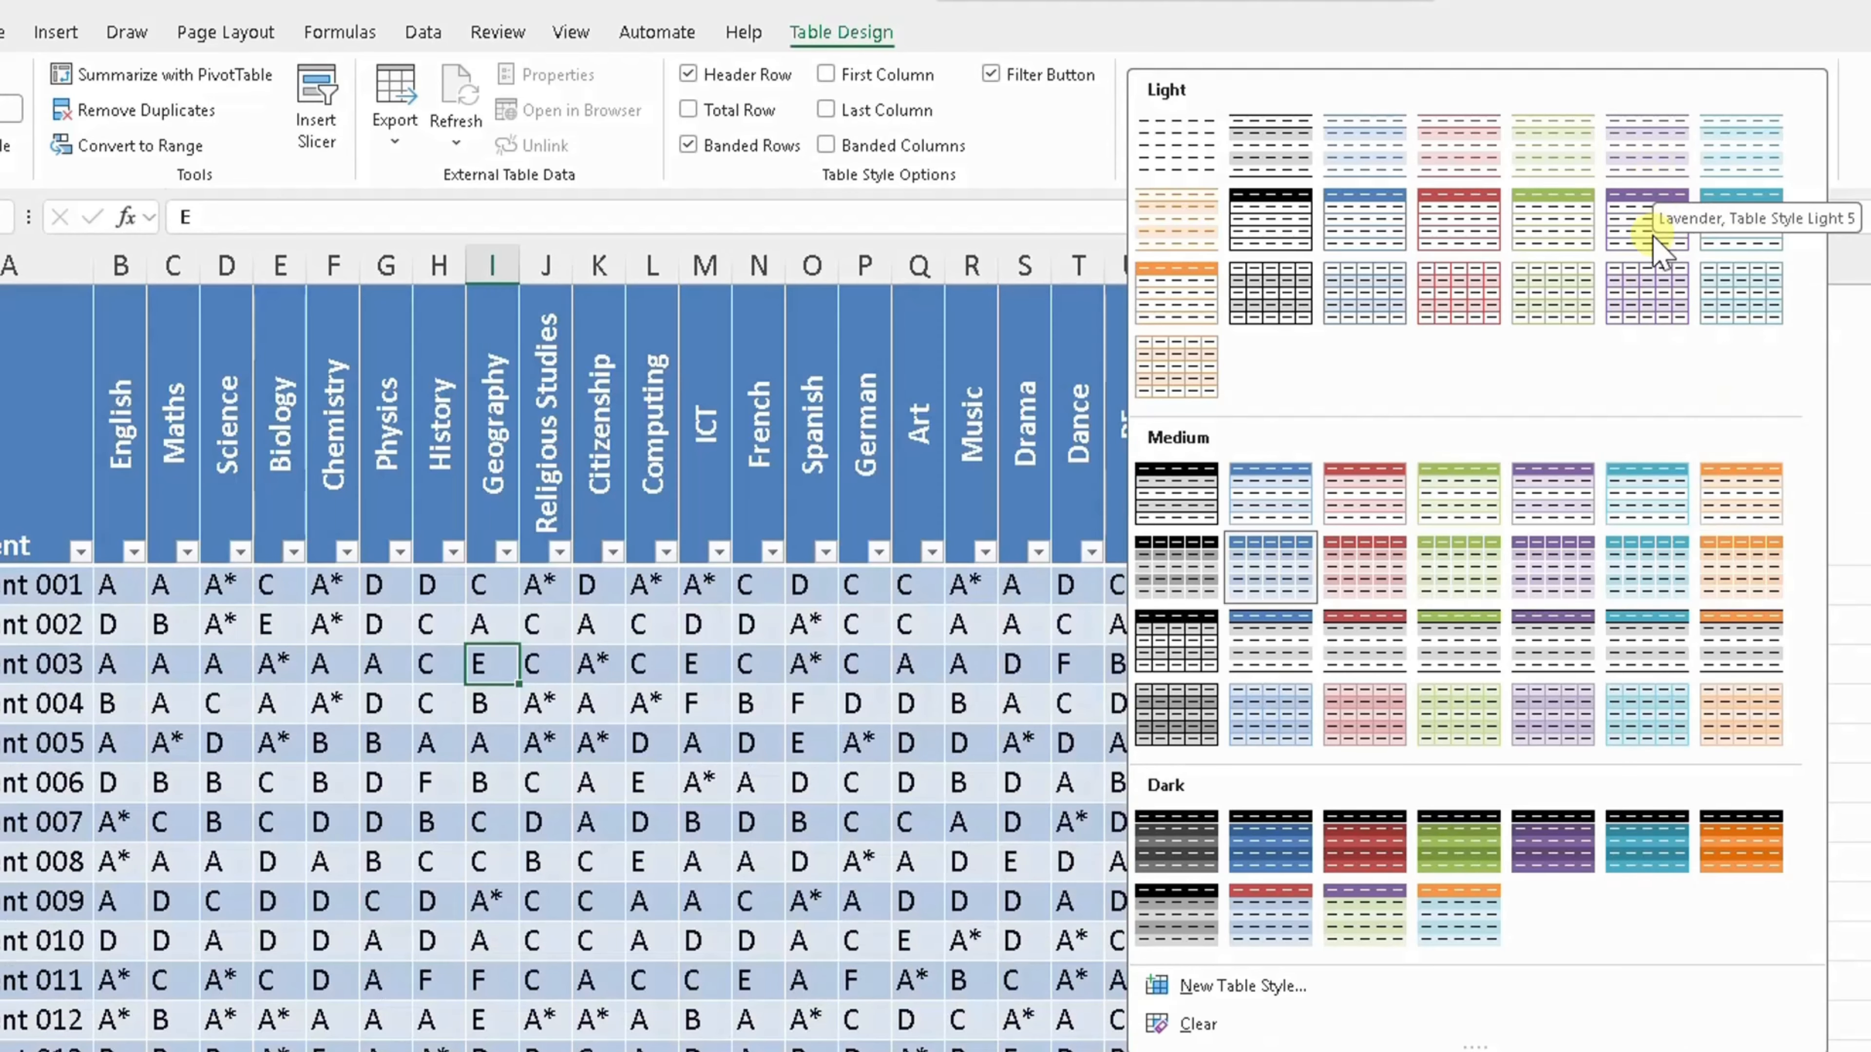
left_click(1653, 240)
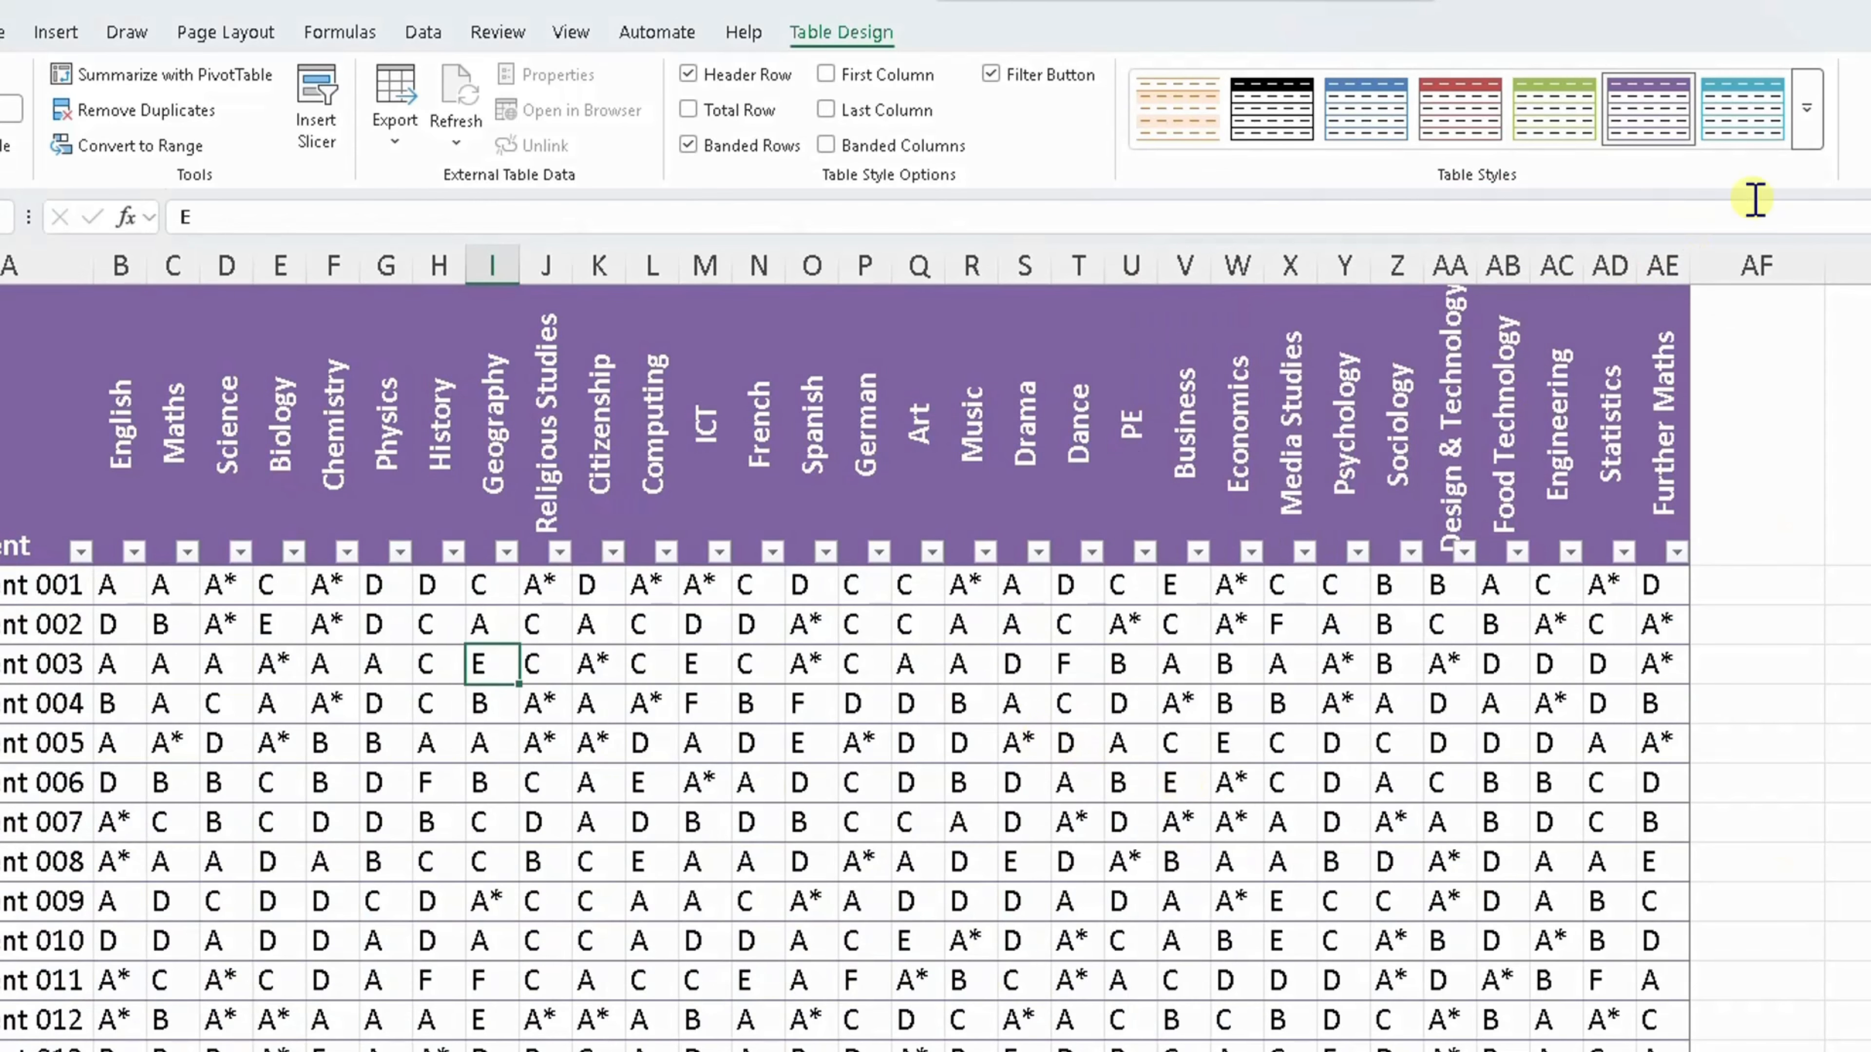
left_click(1806, 125)
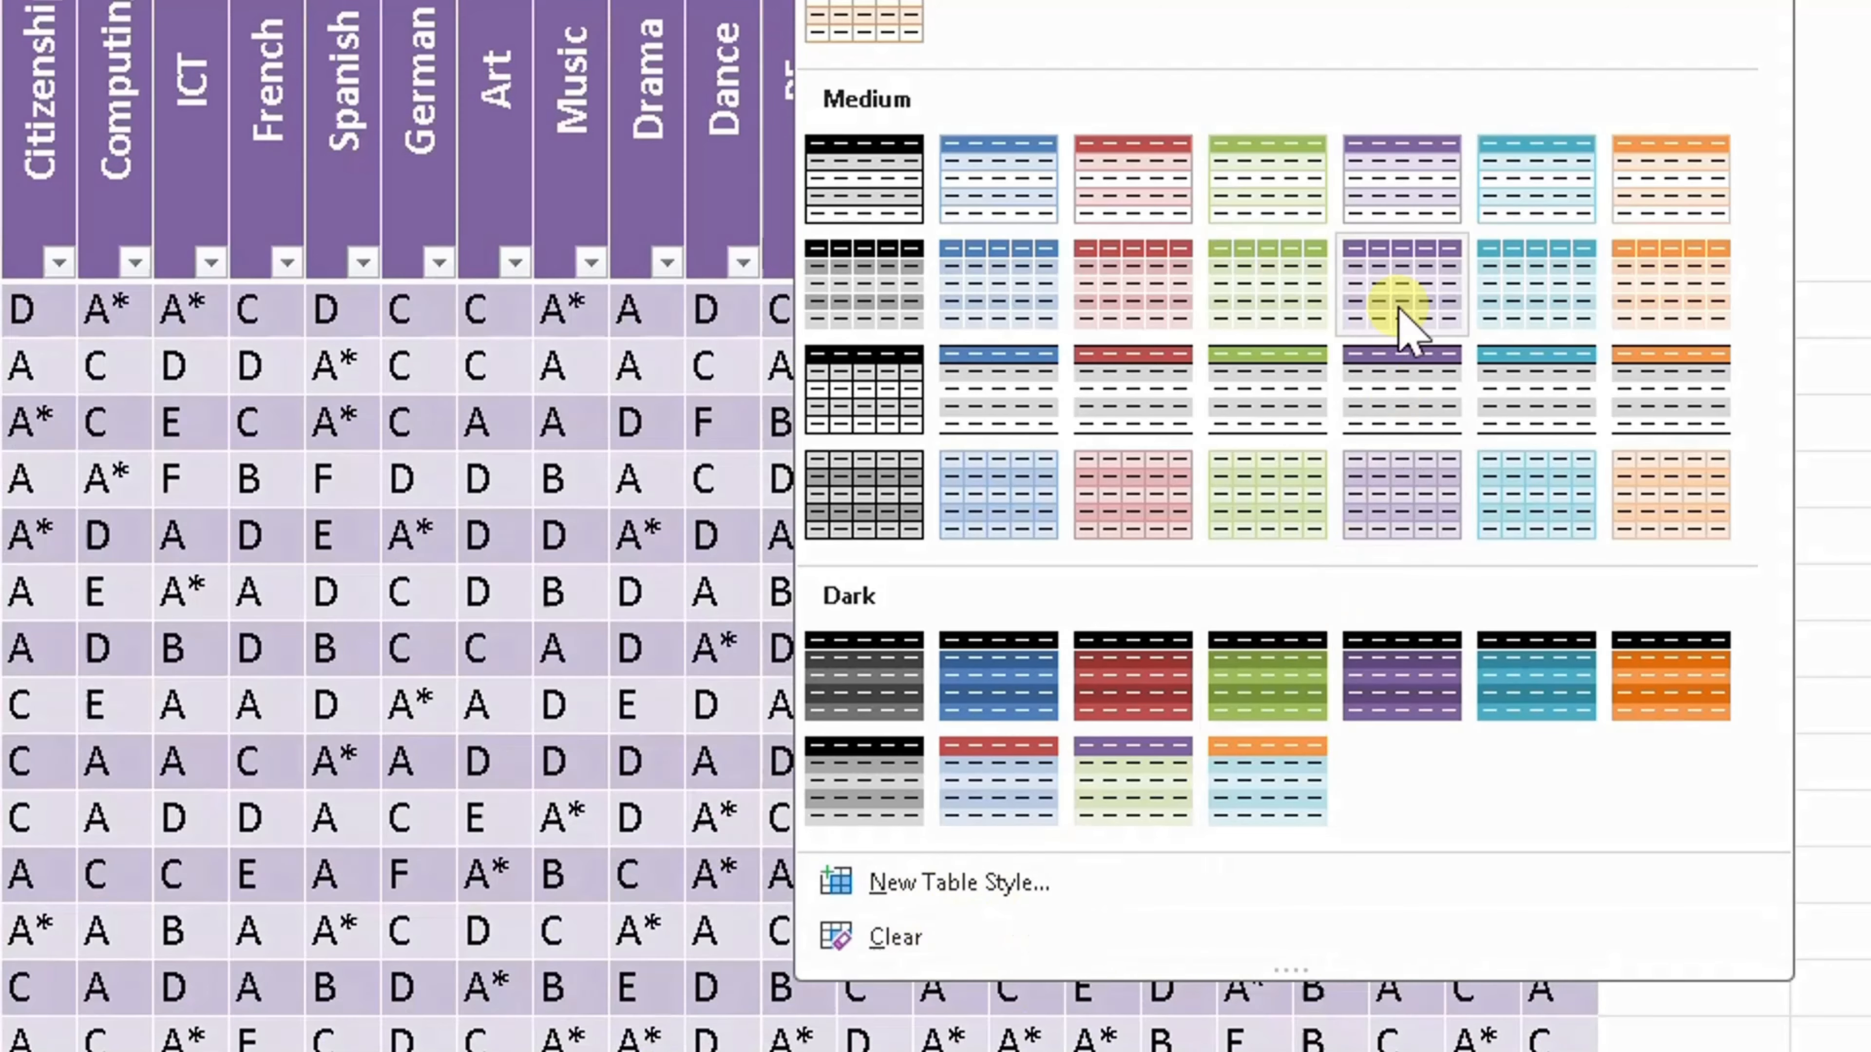
left_click(1404, 324)
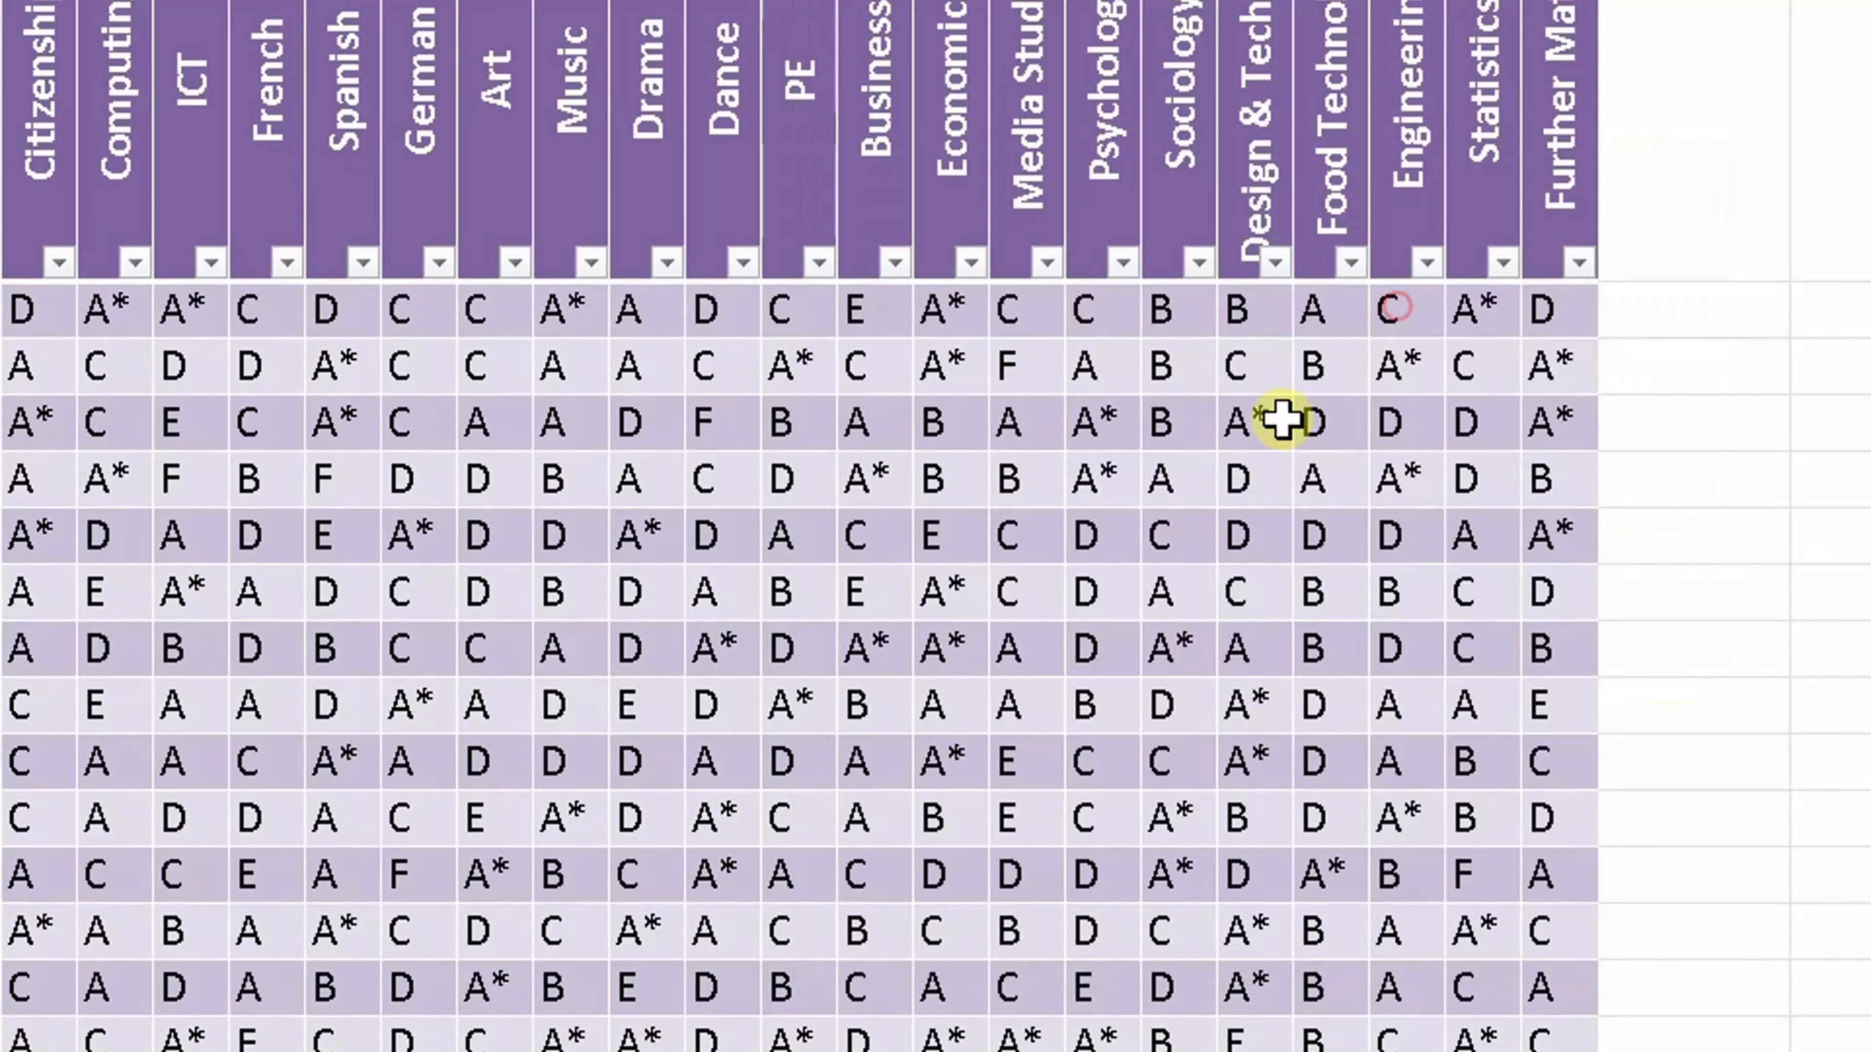